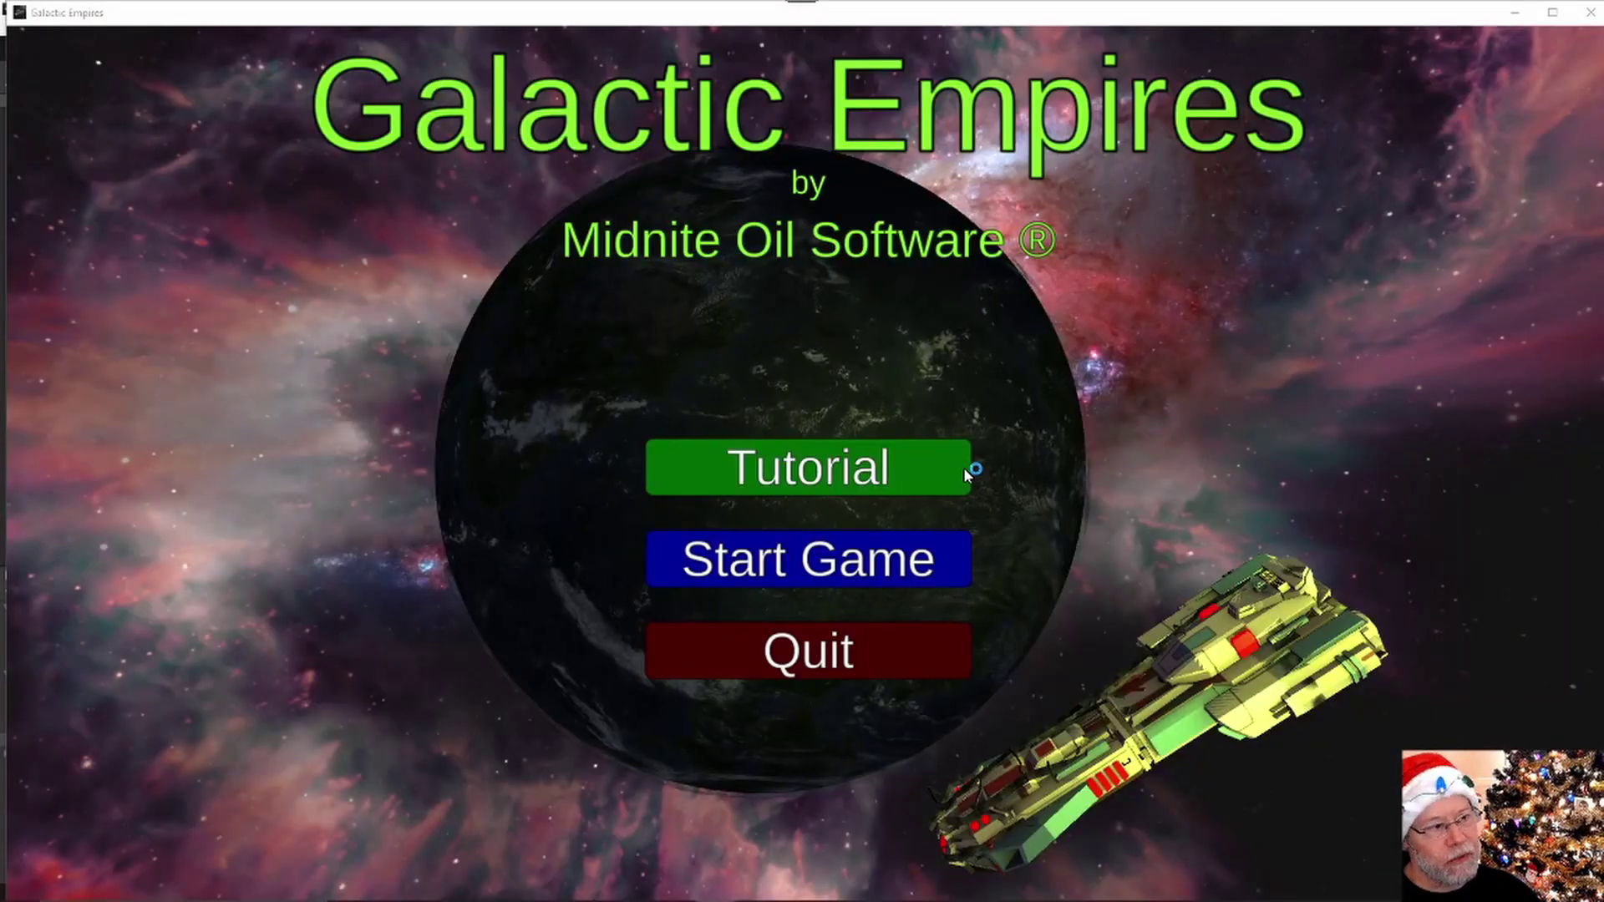
# Start the game and turn the ship right past the transport until the waypoint is in view
pyautogui.click(803, 569)
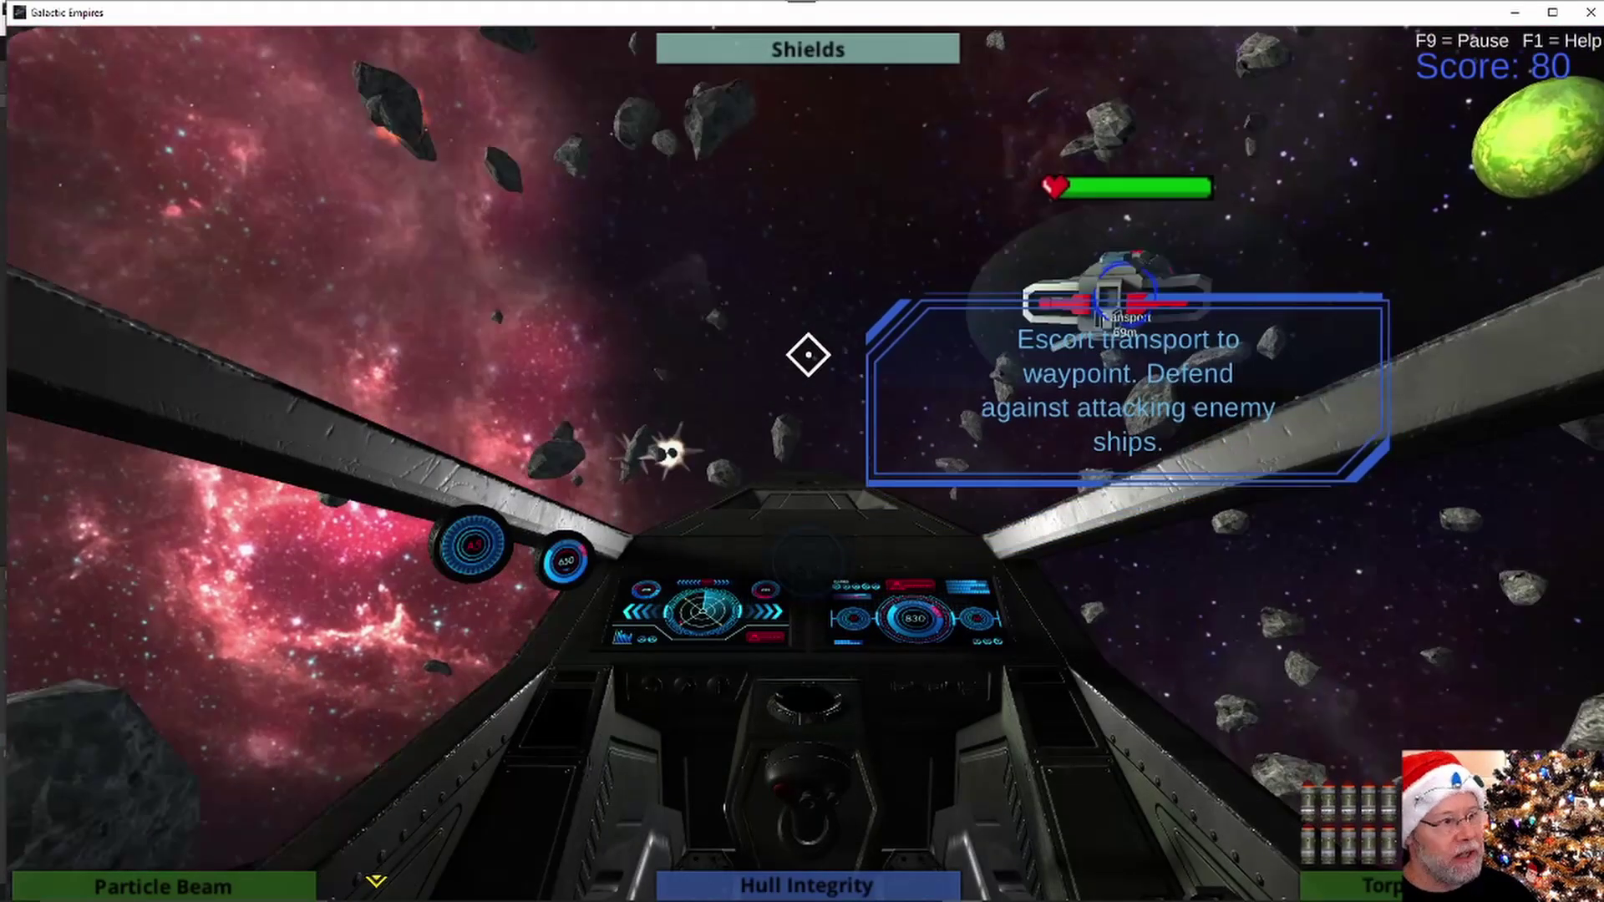
pyautogui.press('Right')
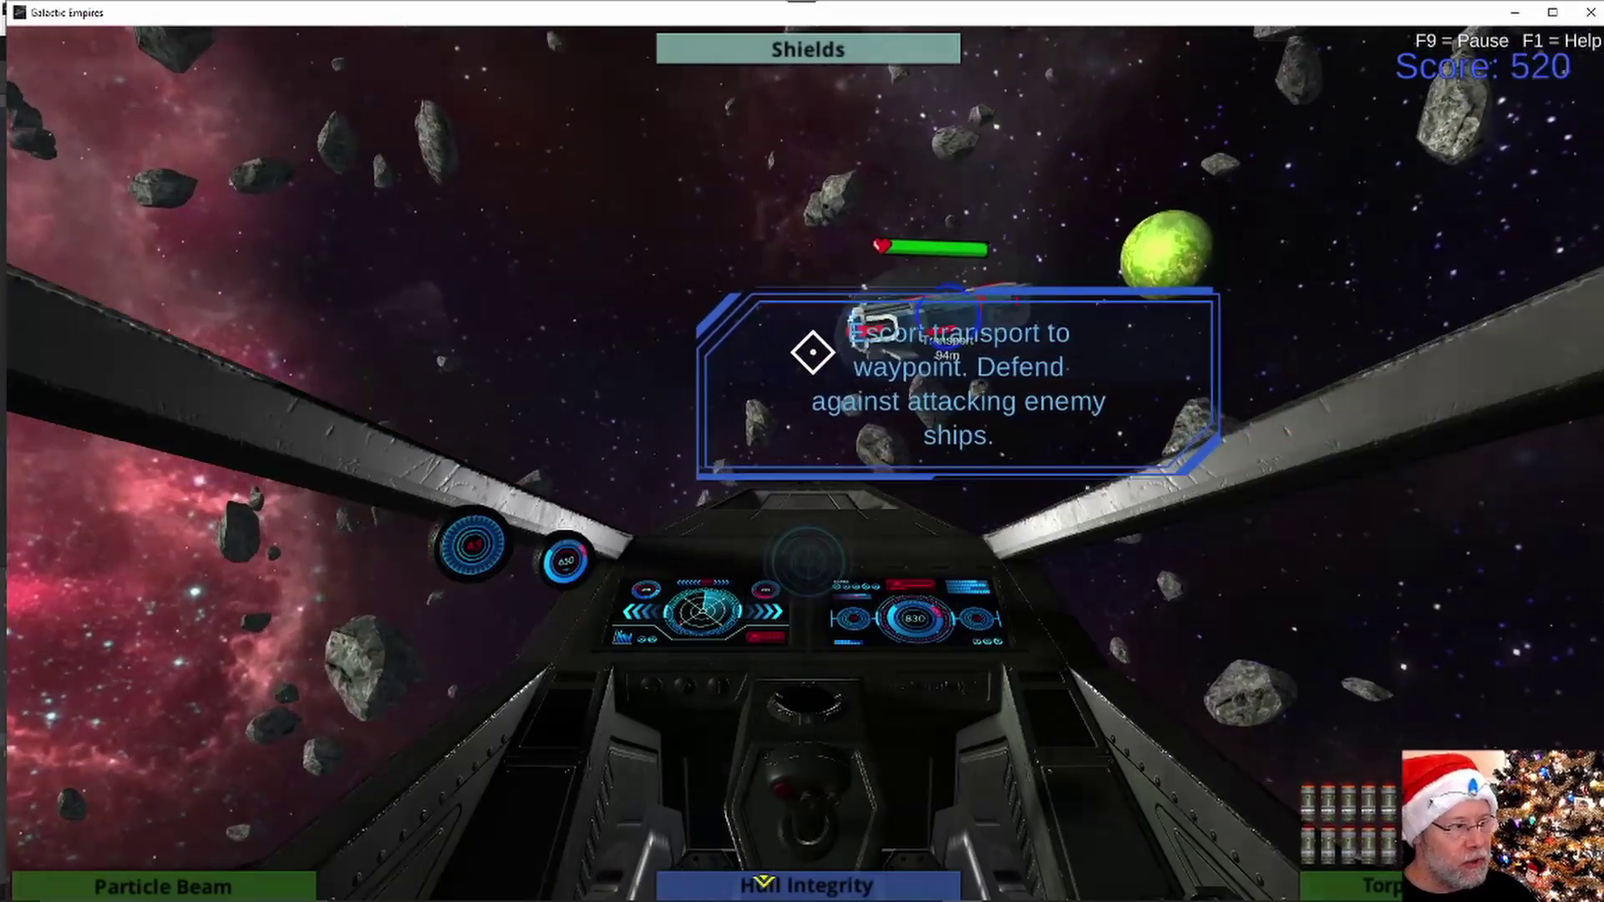
pyautogui.press('Right')
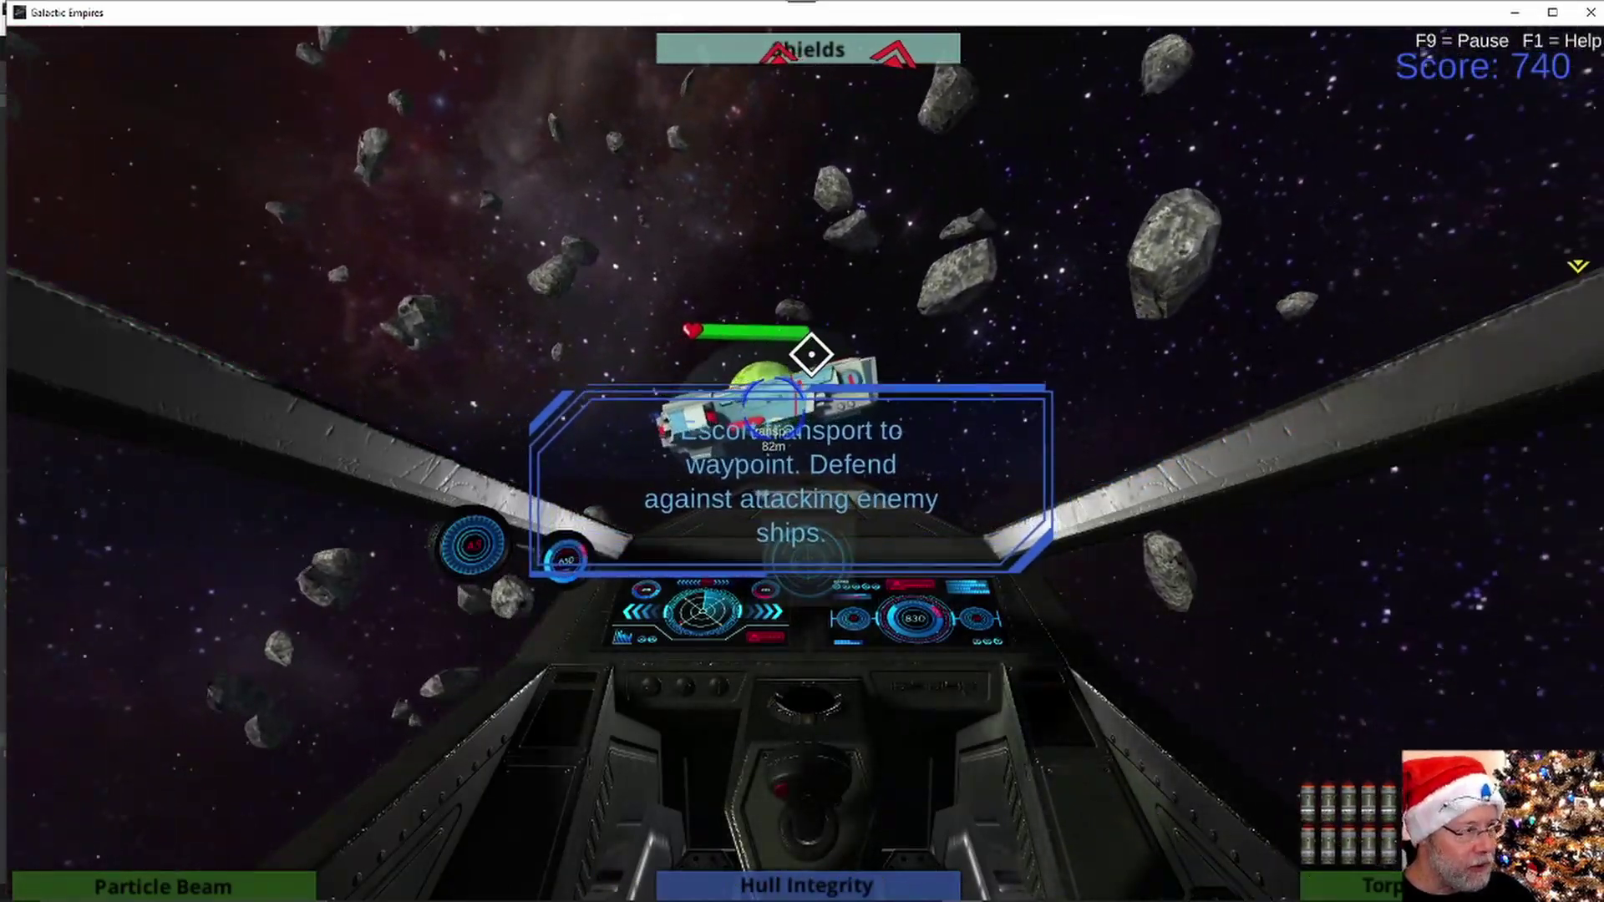
pyautogui.press('Right')
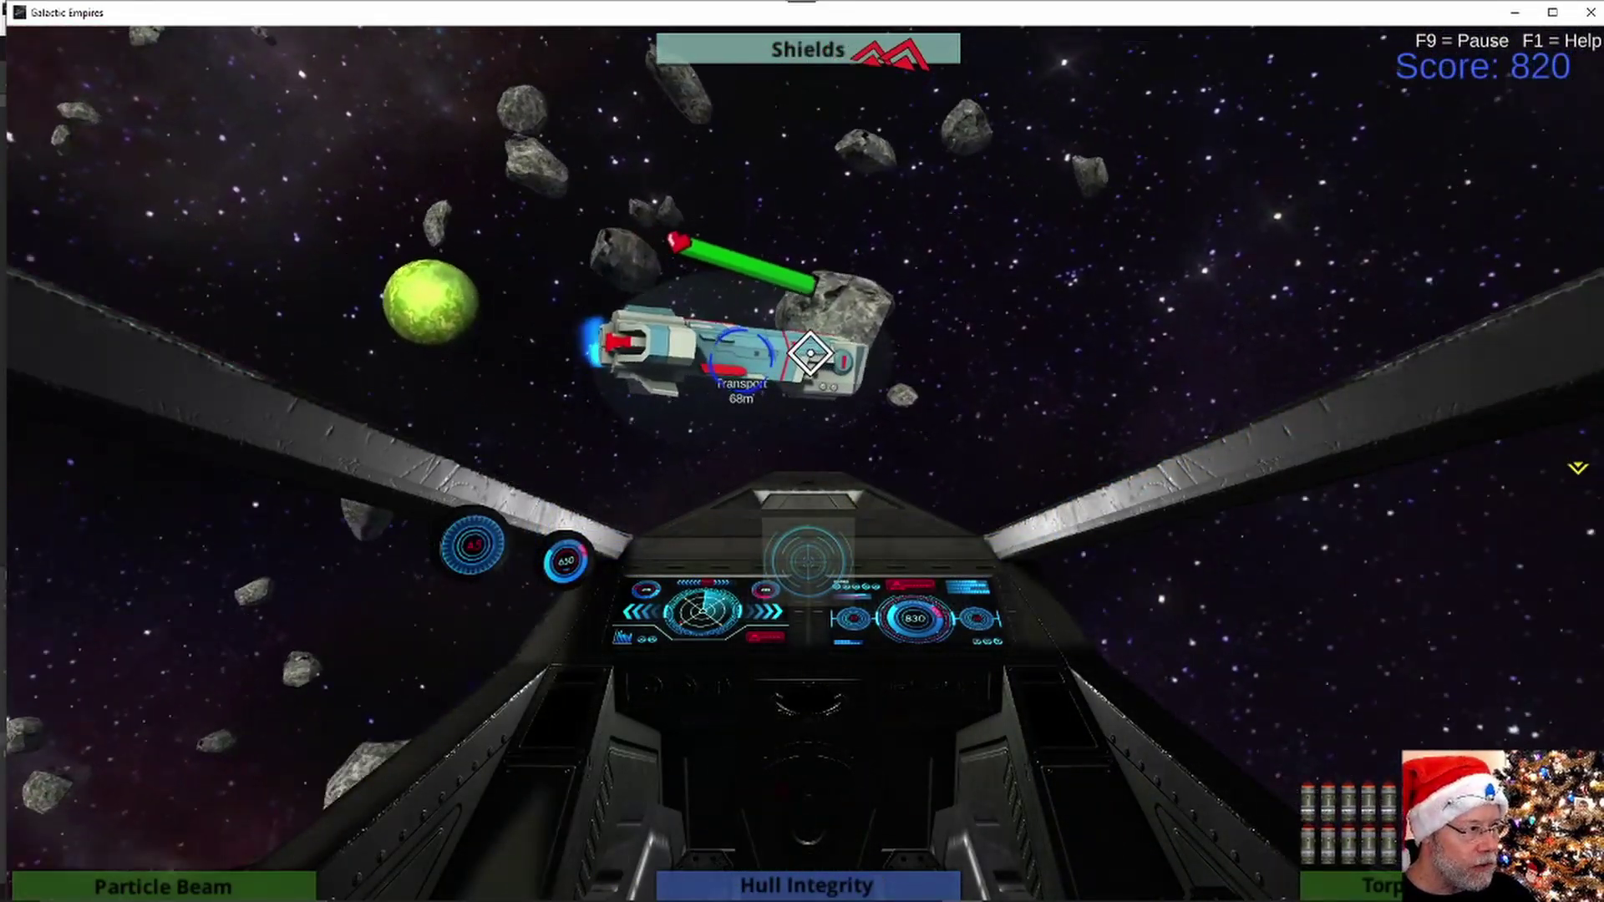
pyautogui.press('Right')
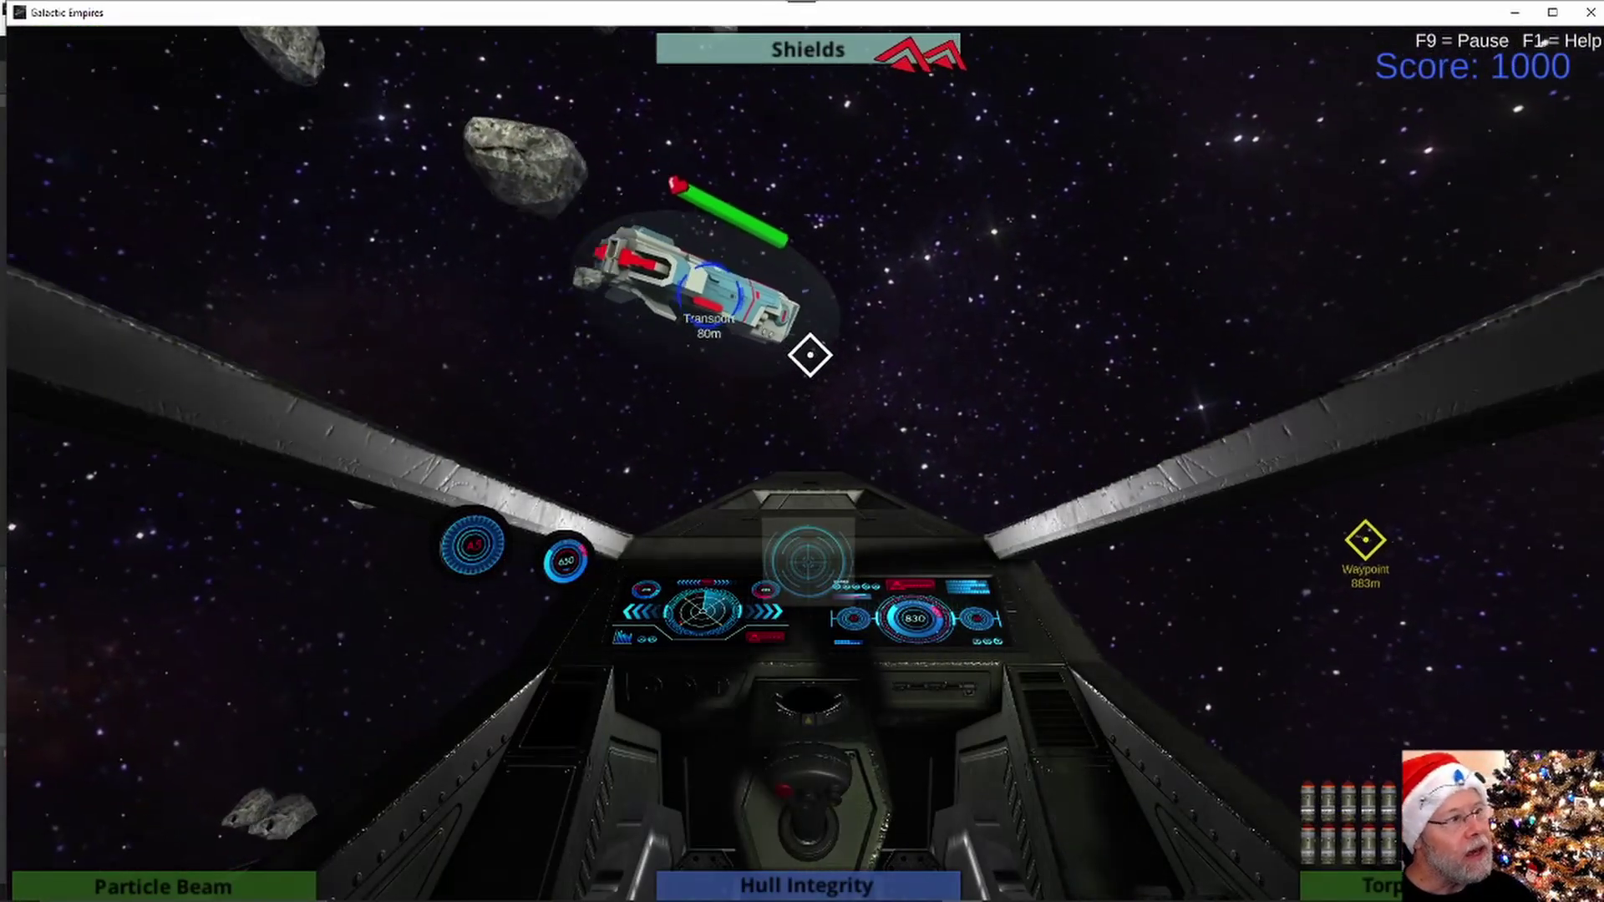
pyautogui.press('Right')
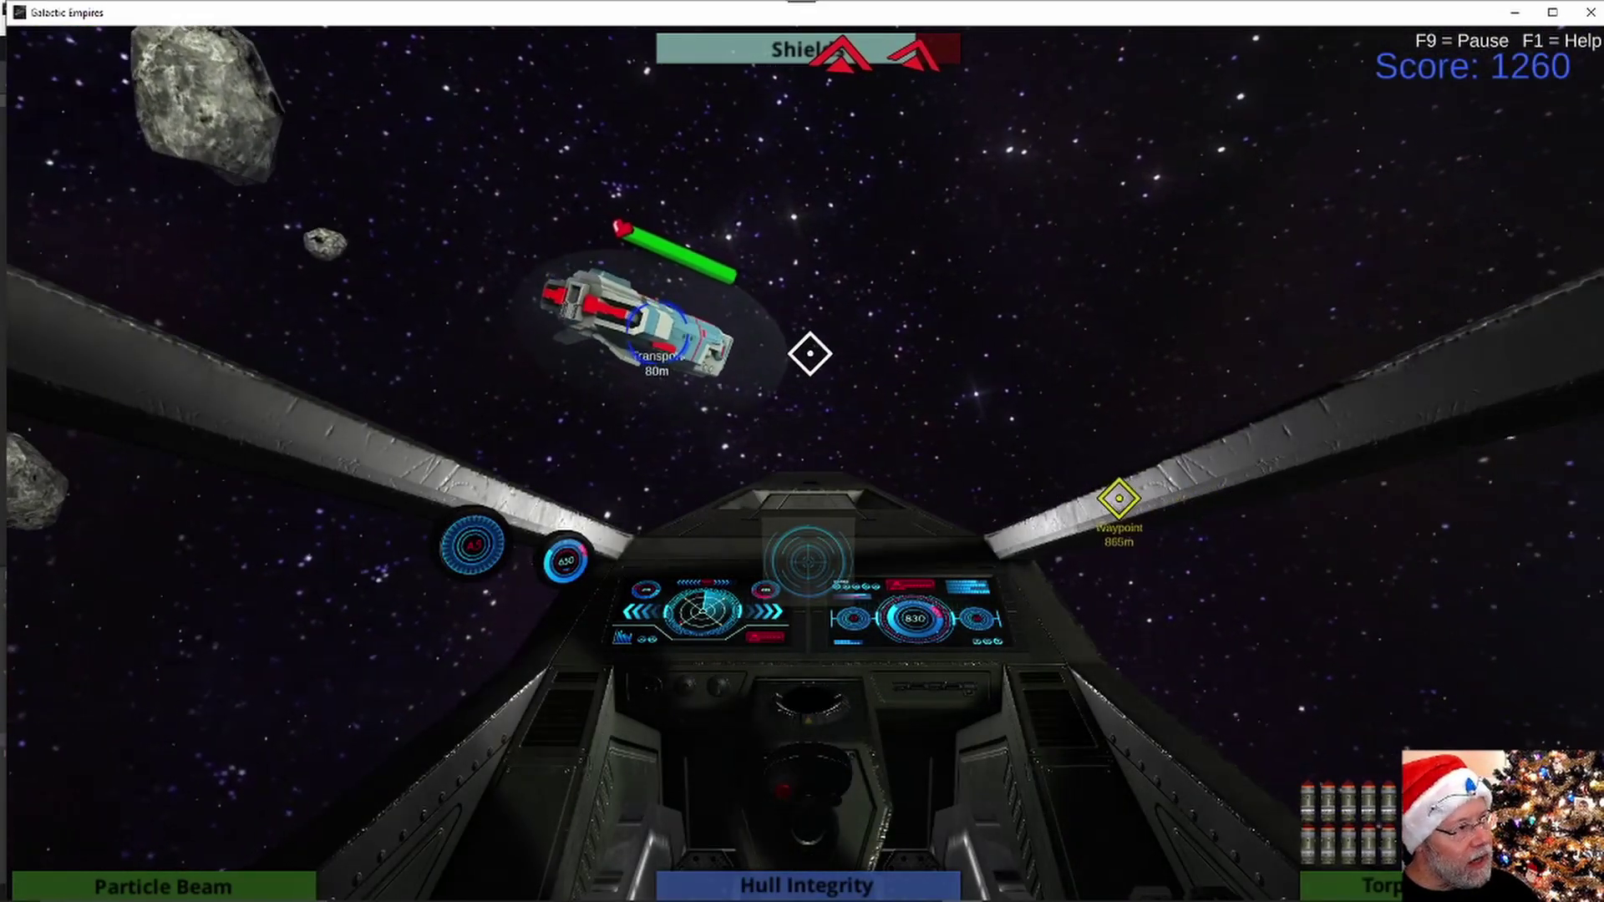
# Steer the ship toward the waypoint while following the transport
pyautogui.press('Right')
pyautogui.press('Up')
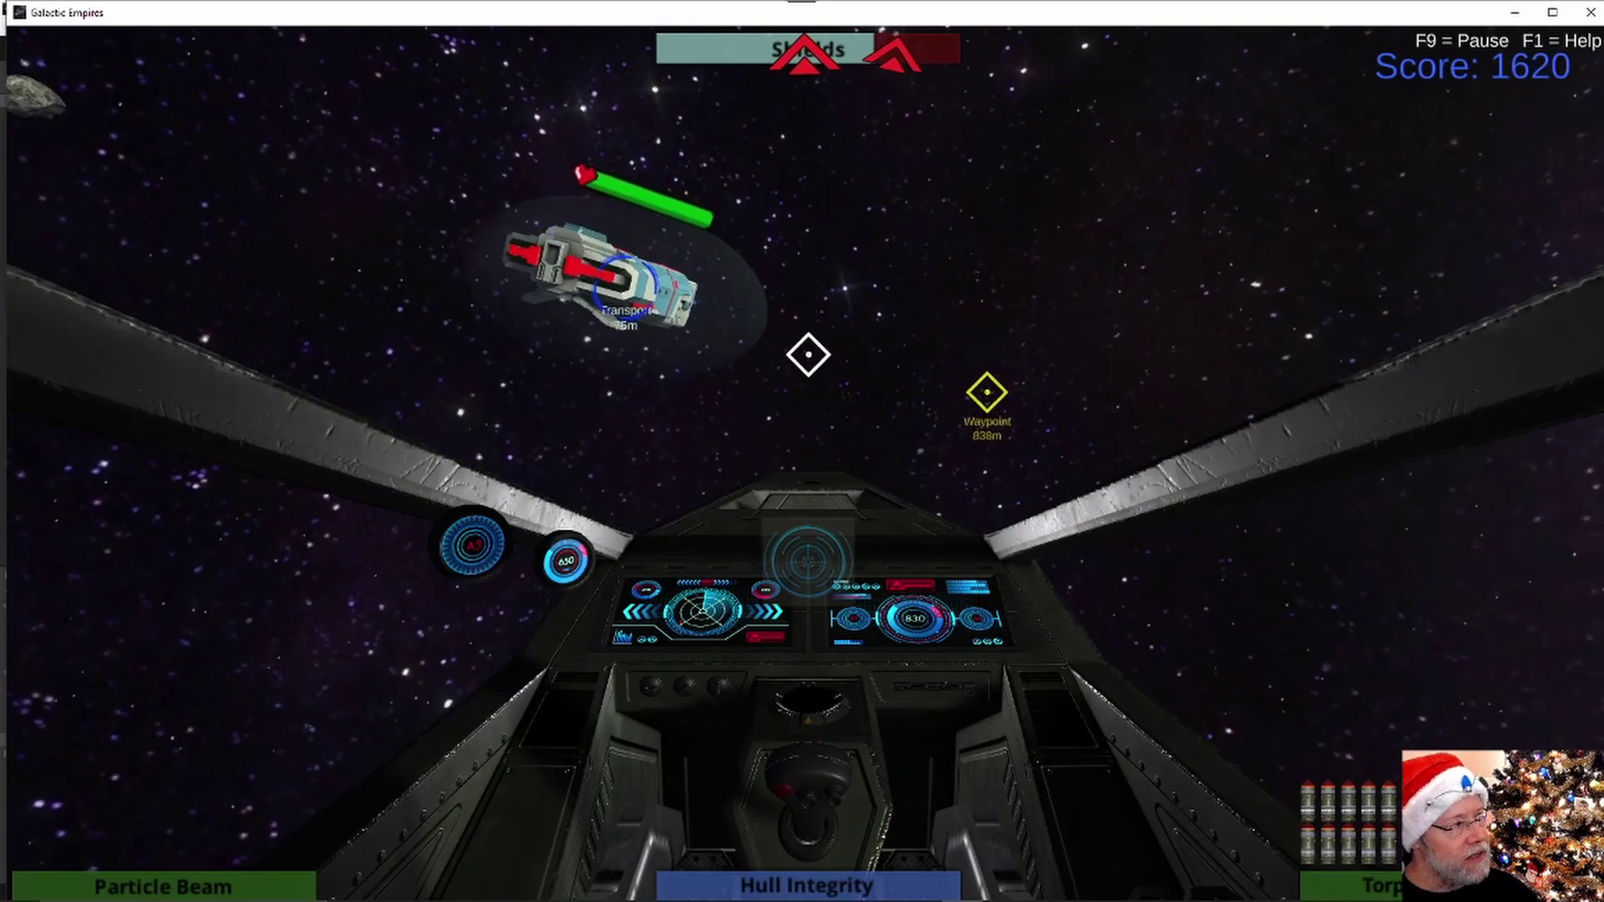
pyautogui.press('Down')
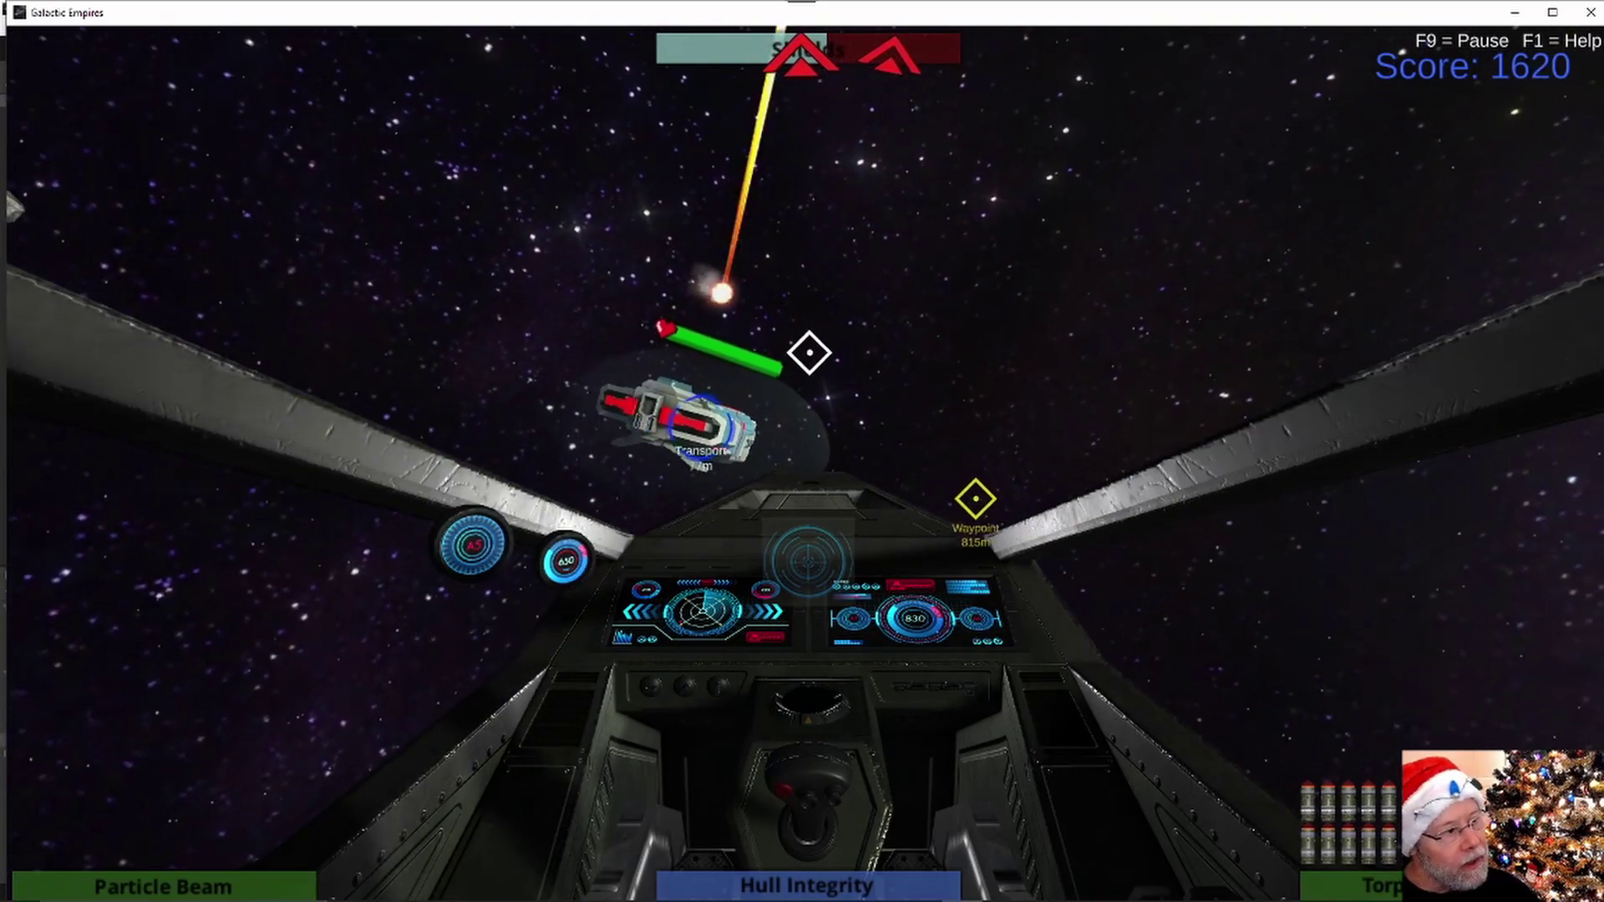
pyautogui.press('Right')
pyautogui.press('Right')
pyautogui.press('Up')
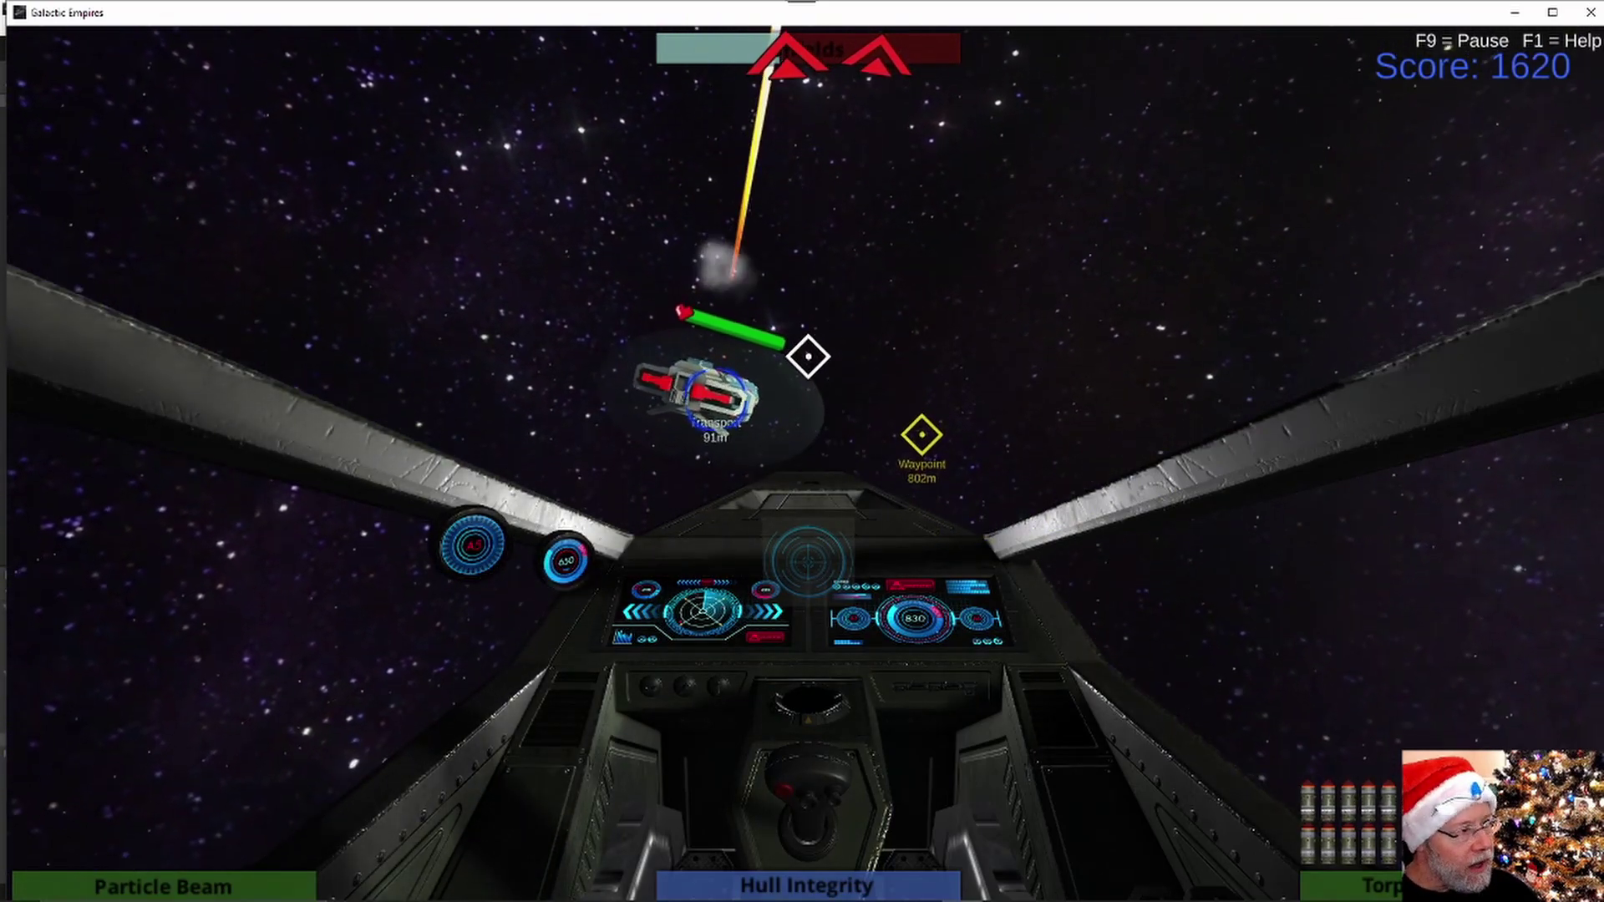
pyautogui.press('Down')
pyautogui.press('Right')
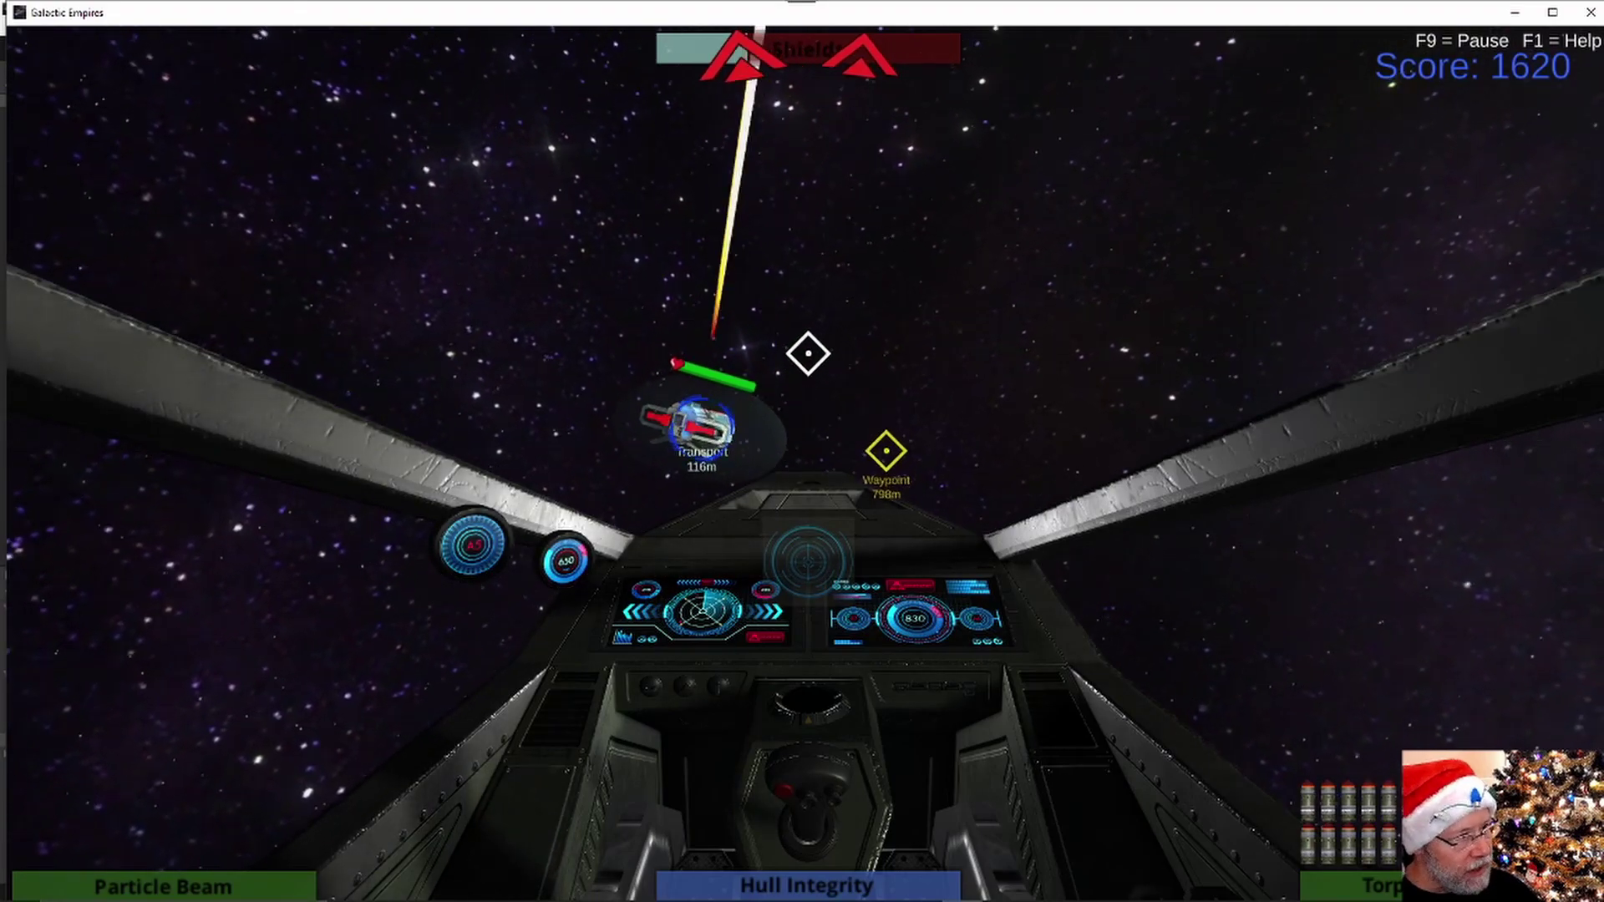
# Swing the ship back left to line the crosshair up with the transport, correcting pitch and heading to stay behind it
pyautogui.press('Left')
pyautogui.press('Up')
pyautogui.press('Up')
pyautogui.press('Left')
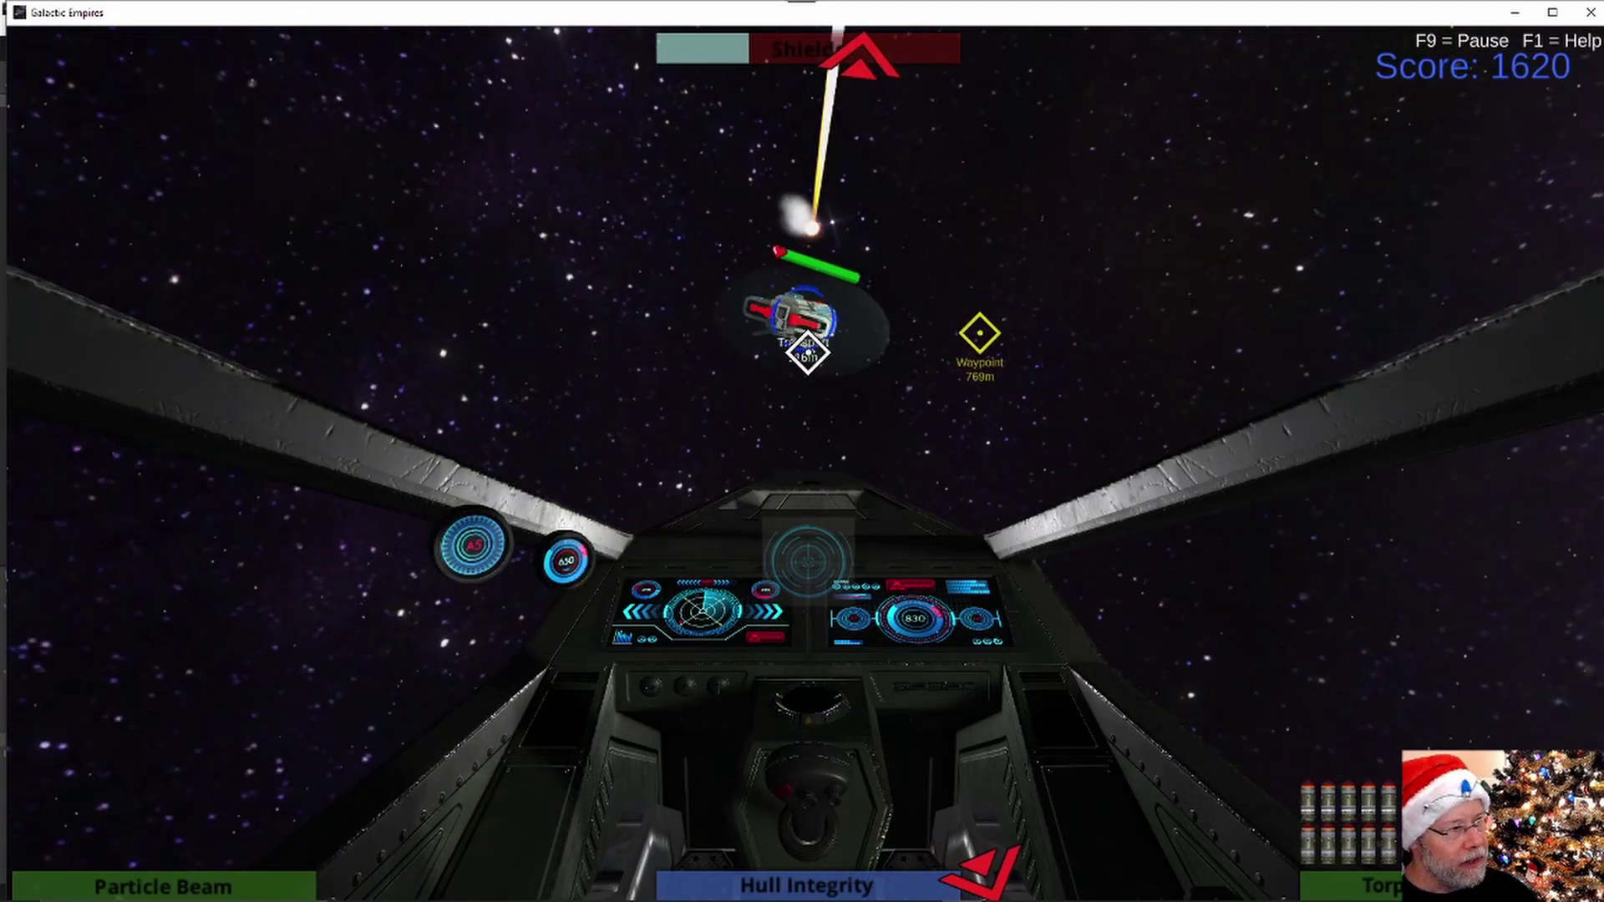
pyautogui.press('Down')
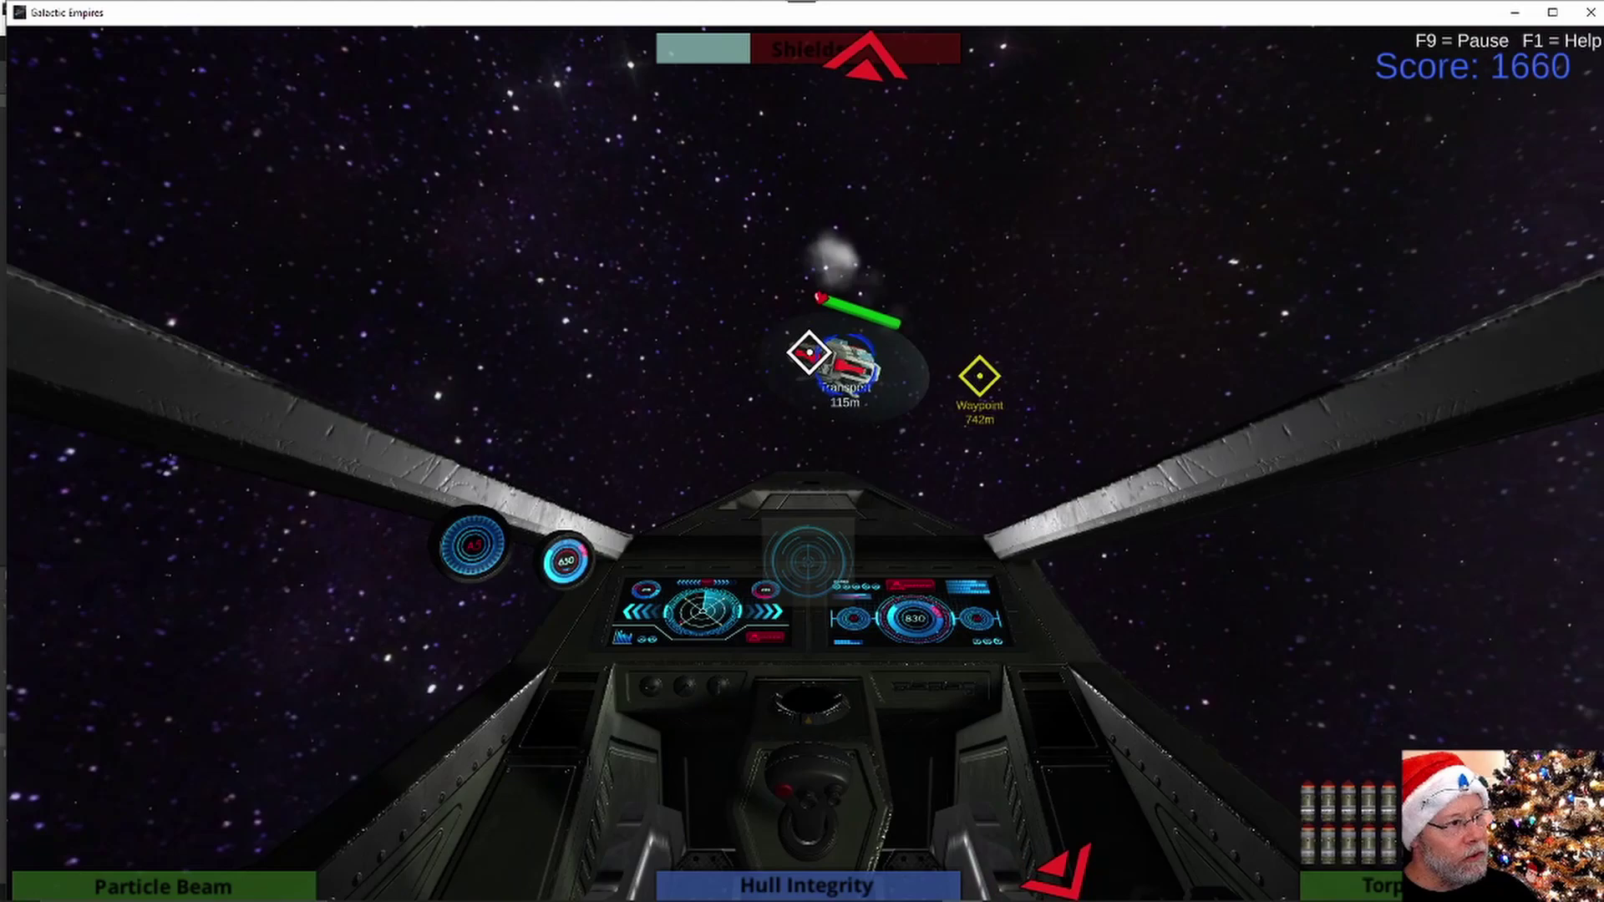
pyautogui.press('Right')
pyautogui.press('Up')
pyautogui.press('Down')
pyautogui.press('Right')
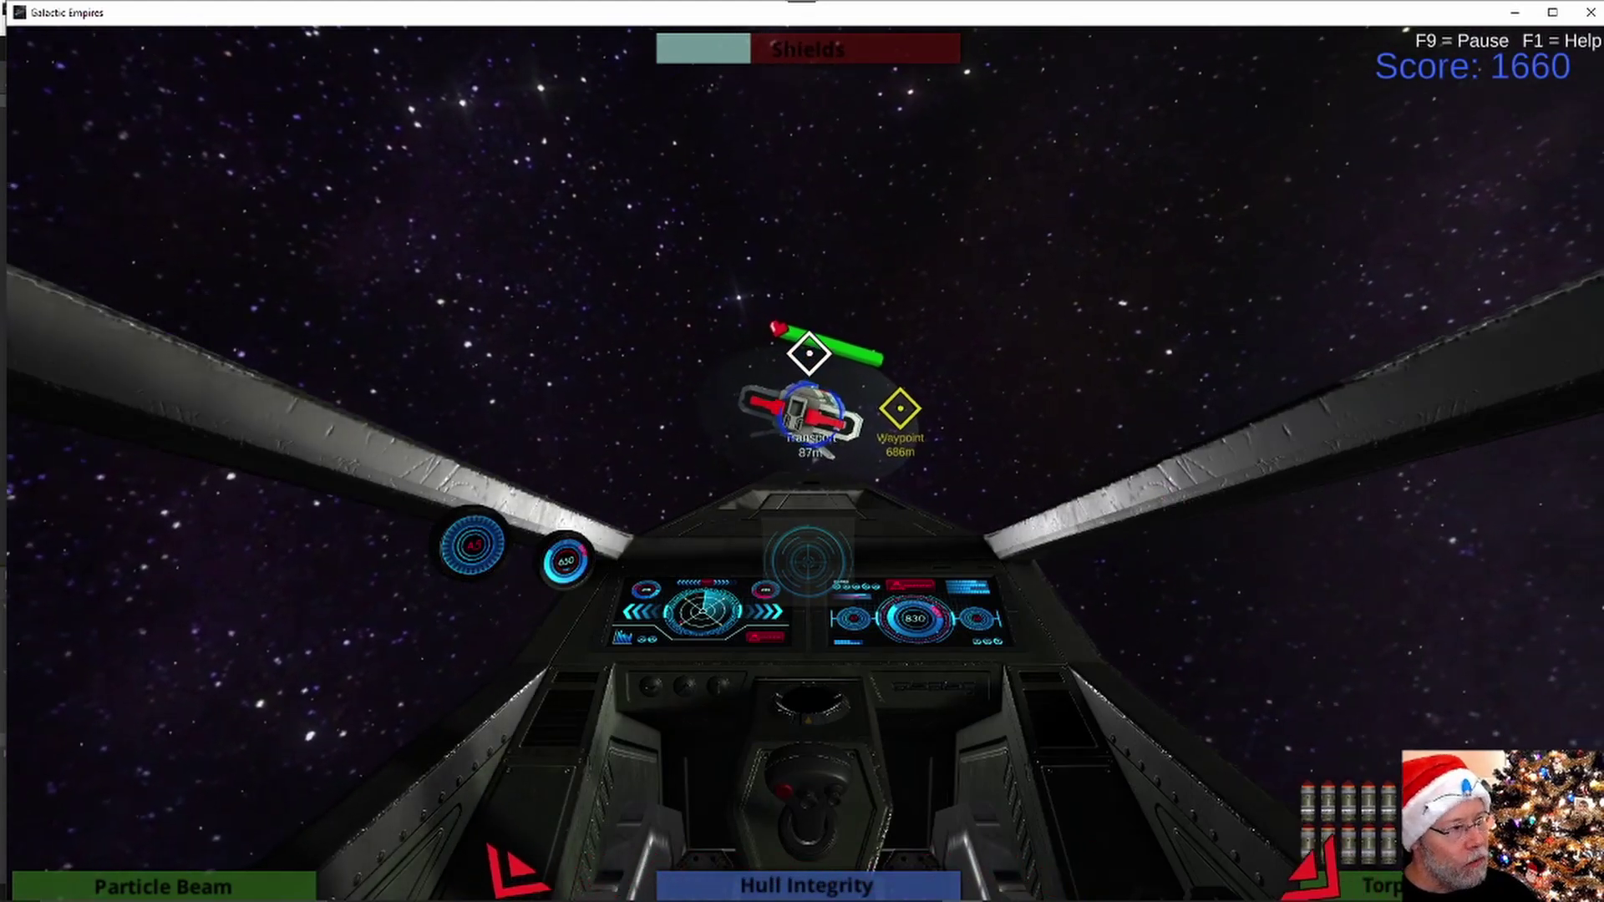
# Raise the nose and hold the crosshair near both the transport and the waypoint to continue the escort
pyautogui.press('Up')
pyautogui.press('Up')
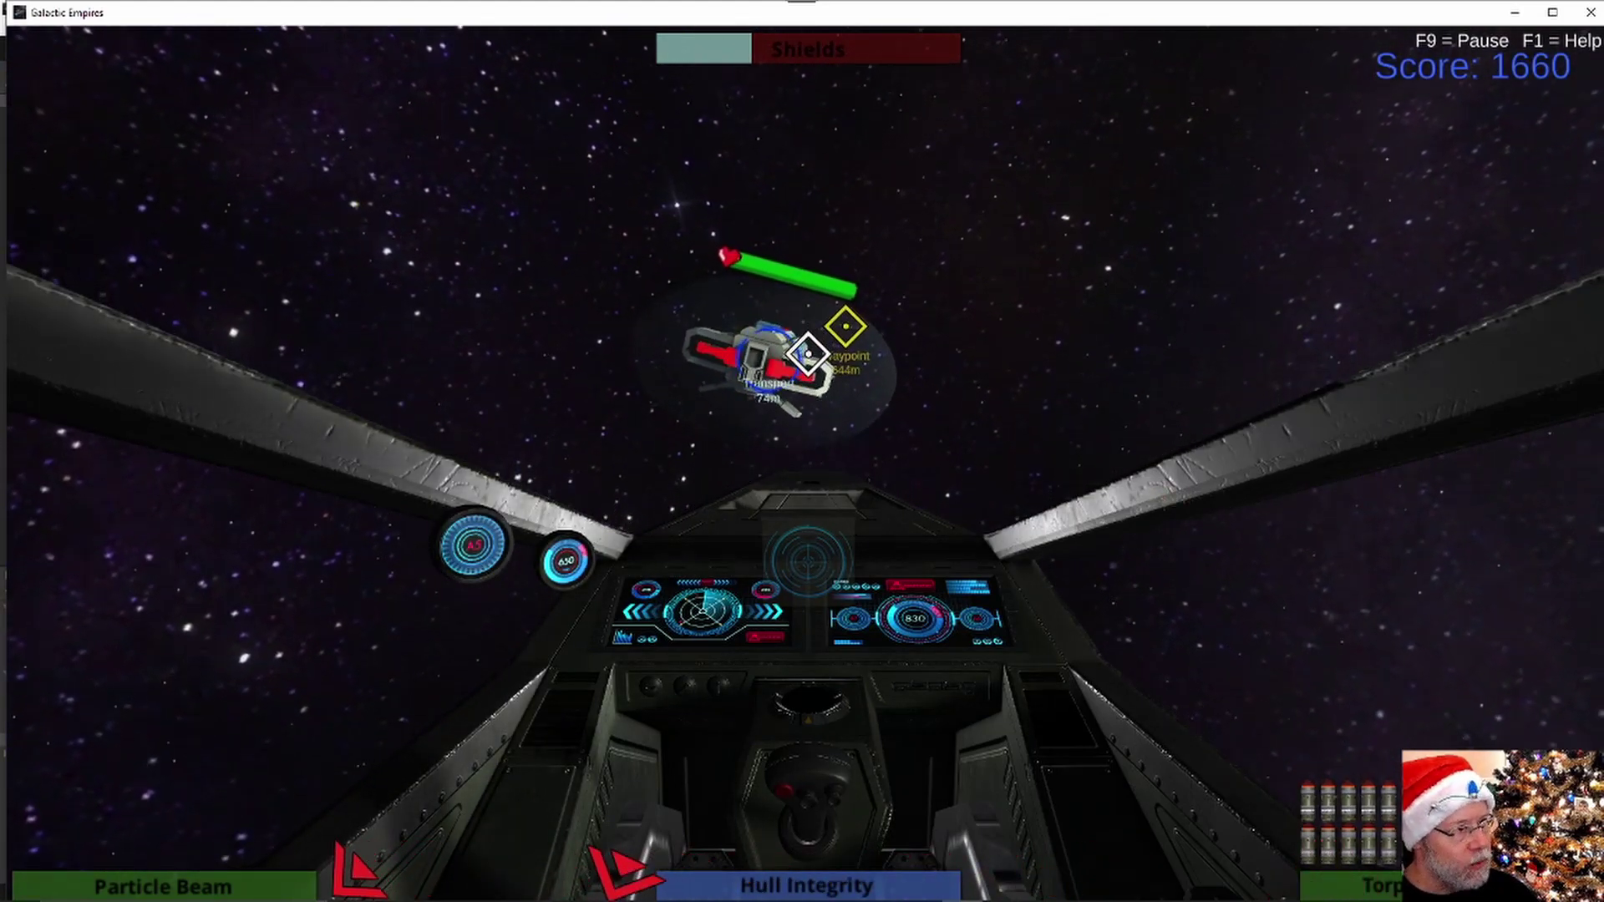
pyautogui.press('Right')
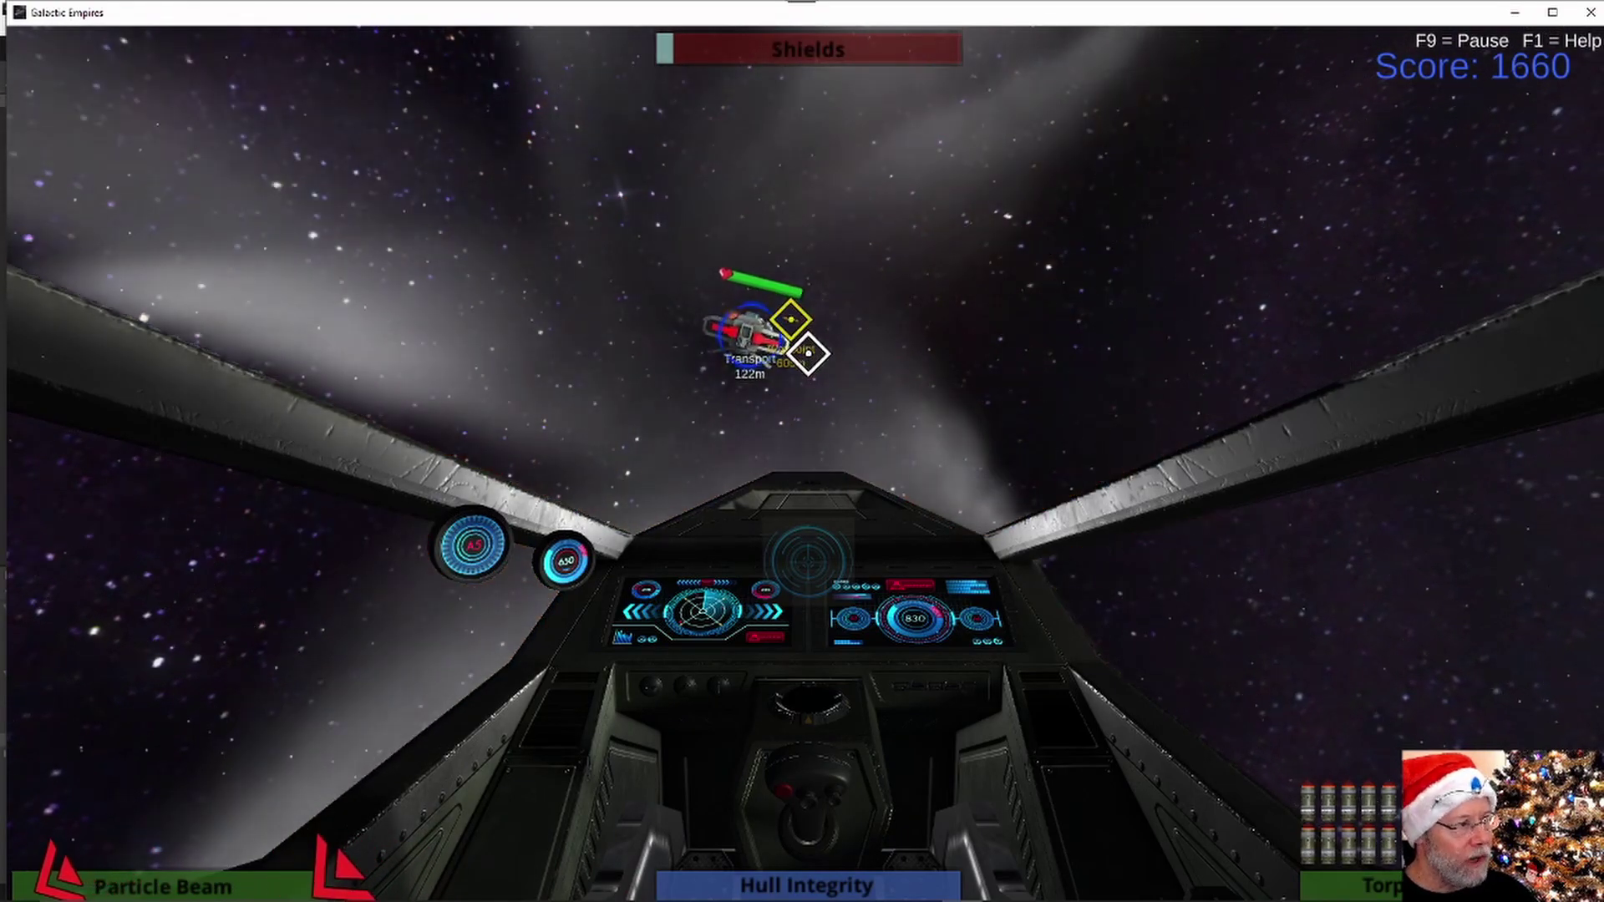
pyautogui.press('Down')
pyautogui.press('Up')
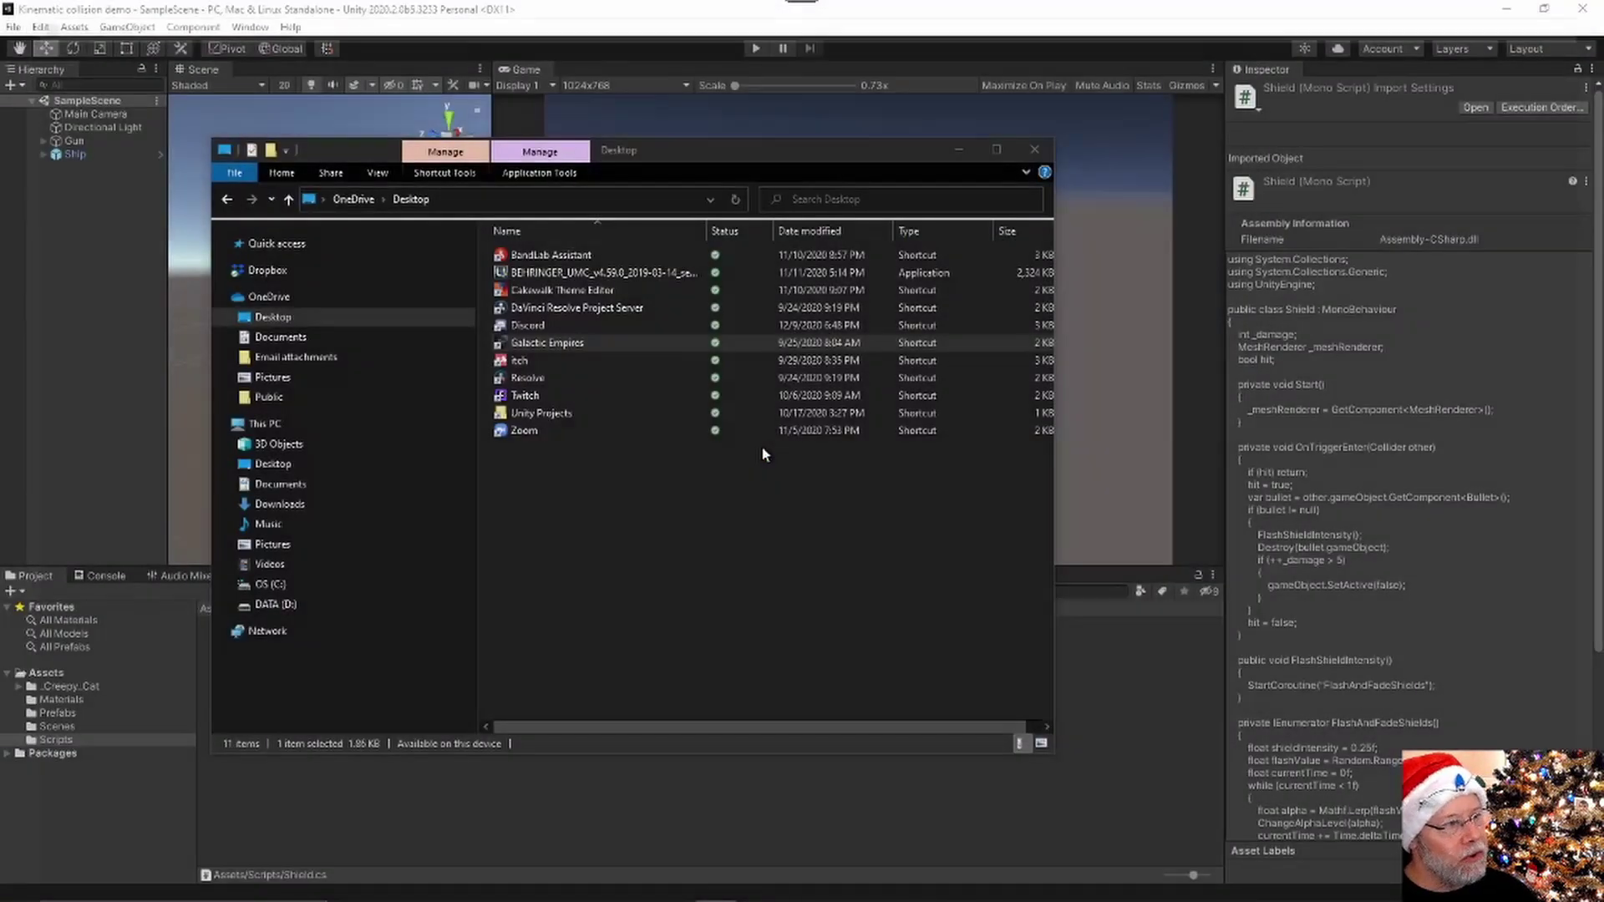
# Switch to the Unity editor, expand Ship in the scene hierarchy and examine the components of its Shield child
pyautogui.click(39, 518)
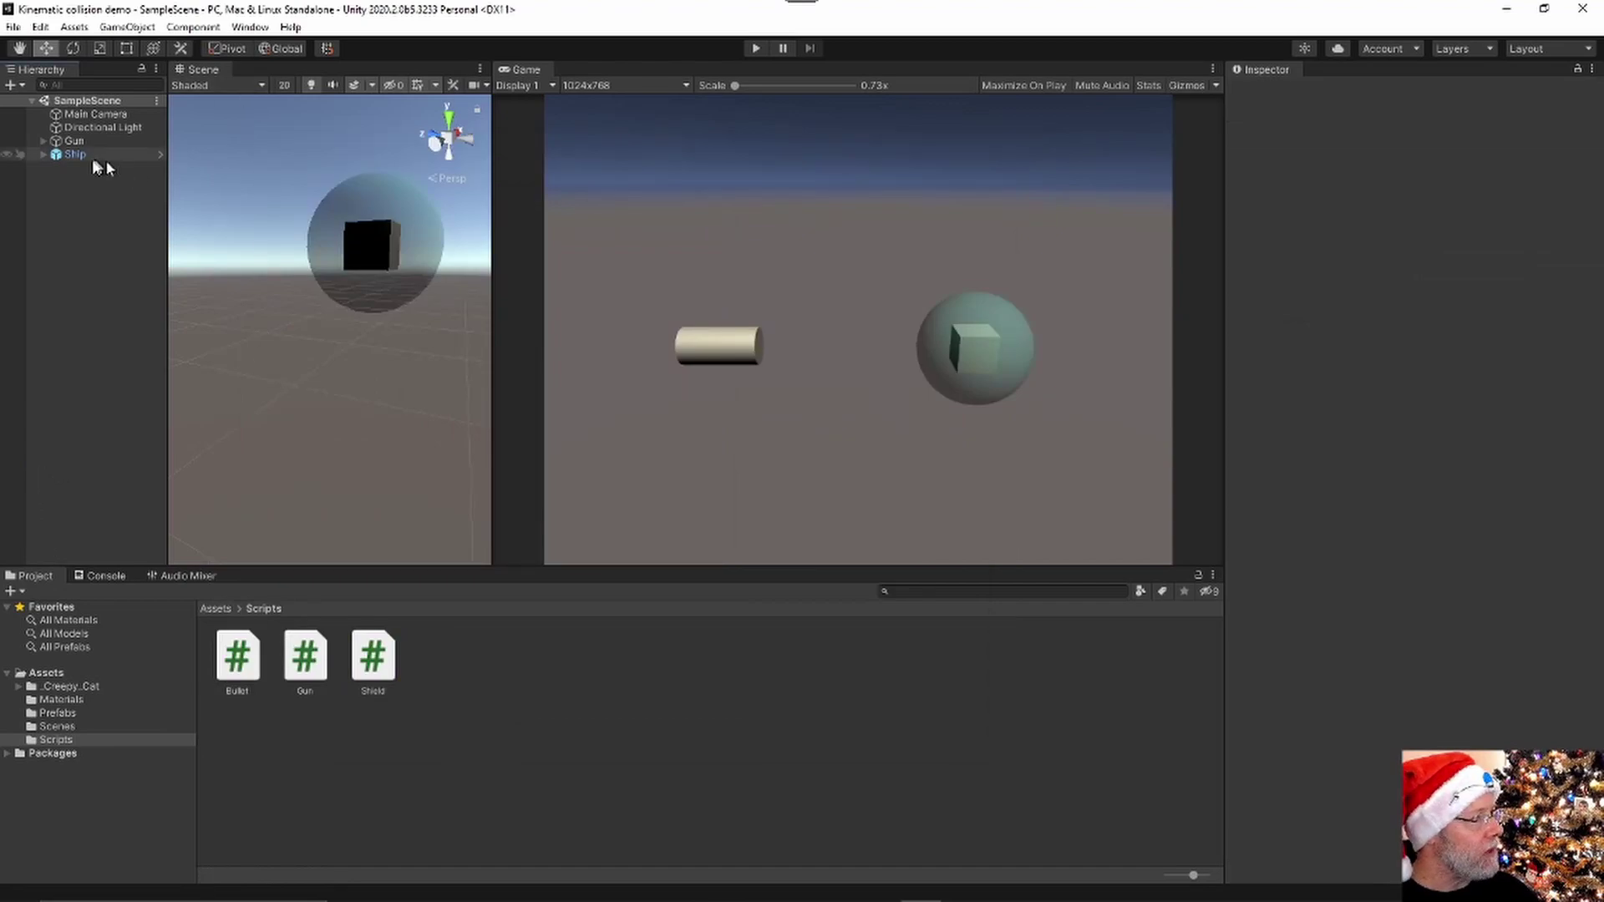
pyautogui.click(48, 157)
pyautogui.click(42, 154)
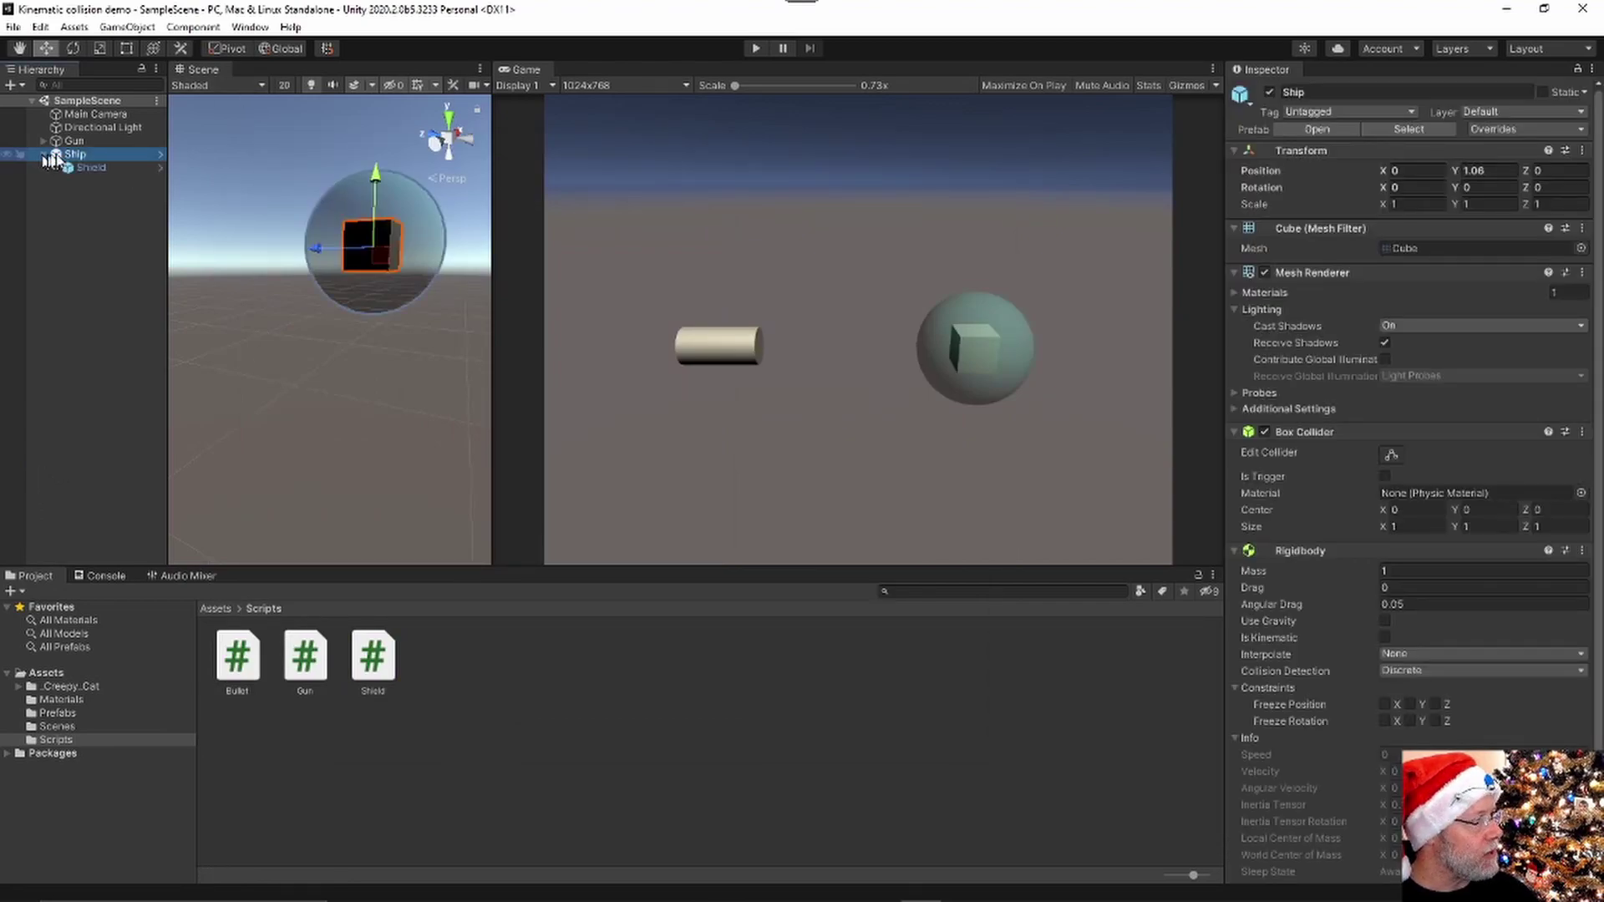
pyautogui.click(93, 167)
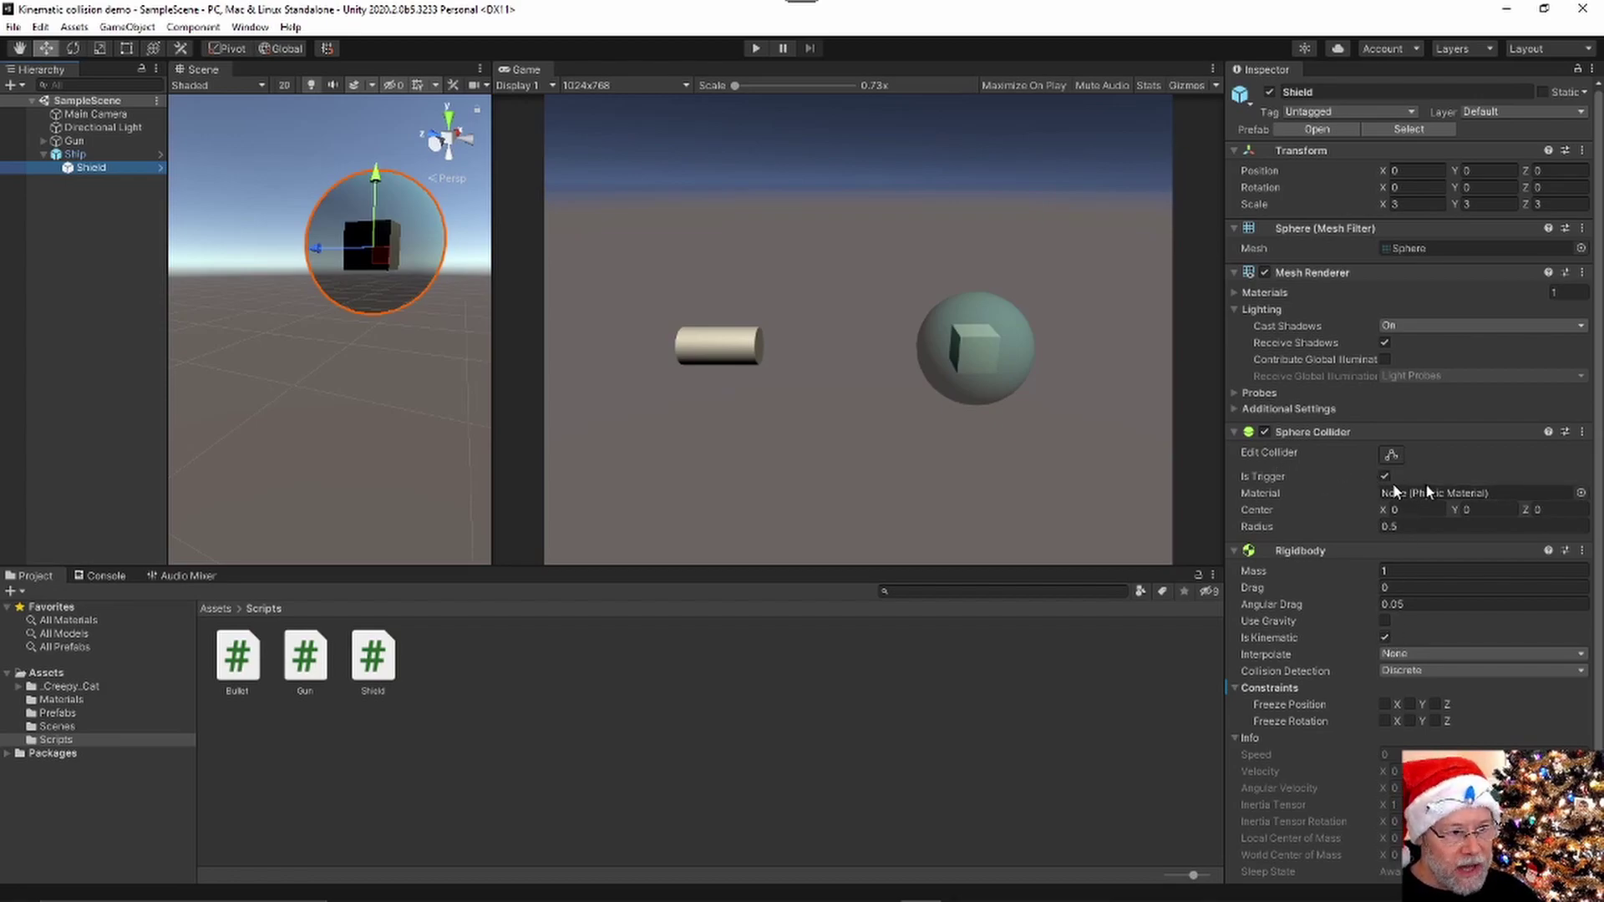
# Open the Shield script in Visual Studio and review its OnTriggerEnter method
pyautogui.doubleClick(373, 660)
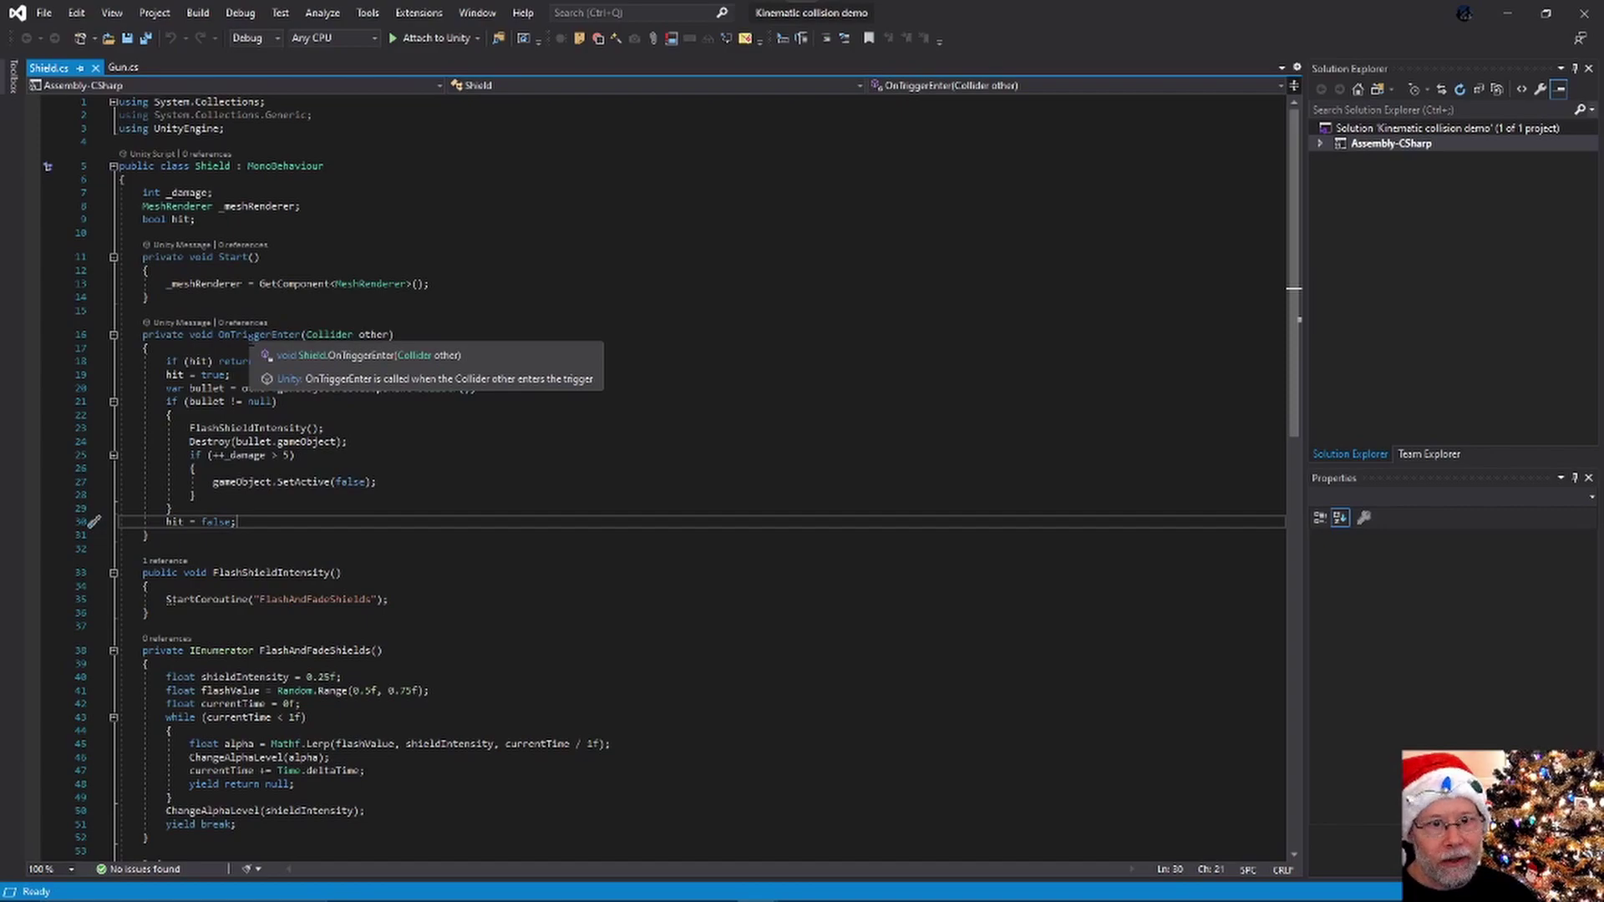
pyautogui.moveTo(473, 894)
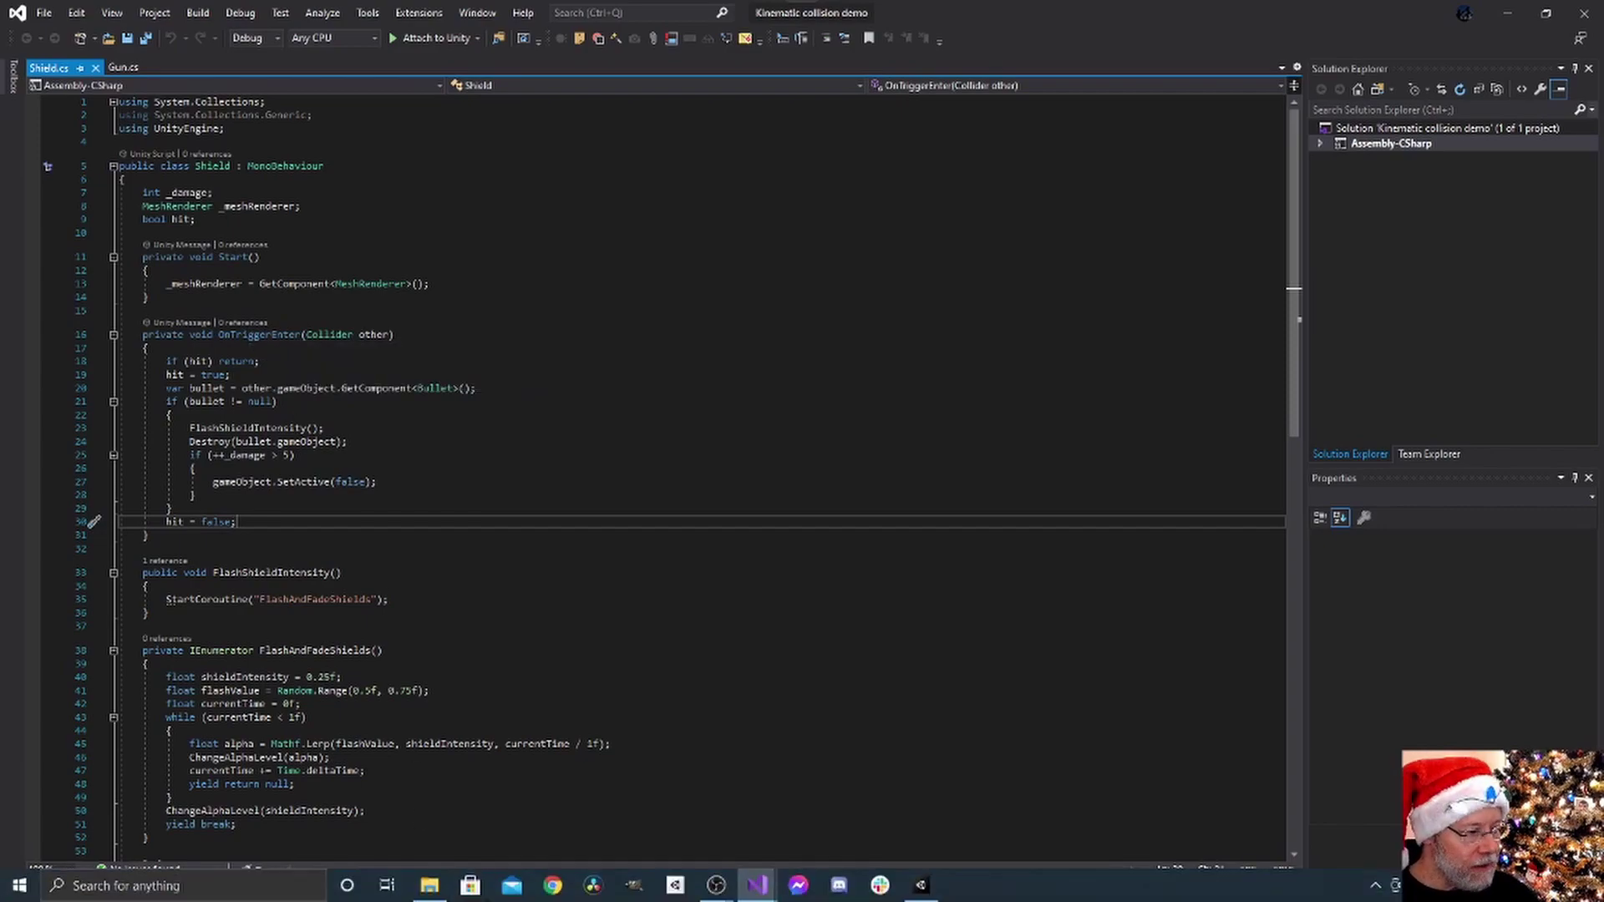
# Back in Unity, deactivate the Shield object and play the scene to test bullets against the unshielded ship, then stop it
pyautogui.click(920, 886)
pyautogui.click(92, 167)
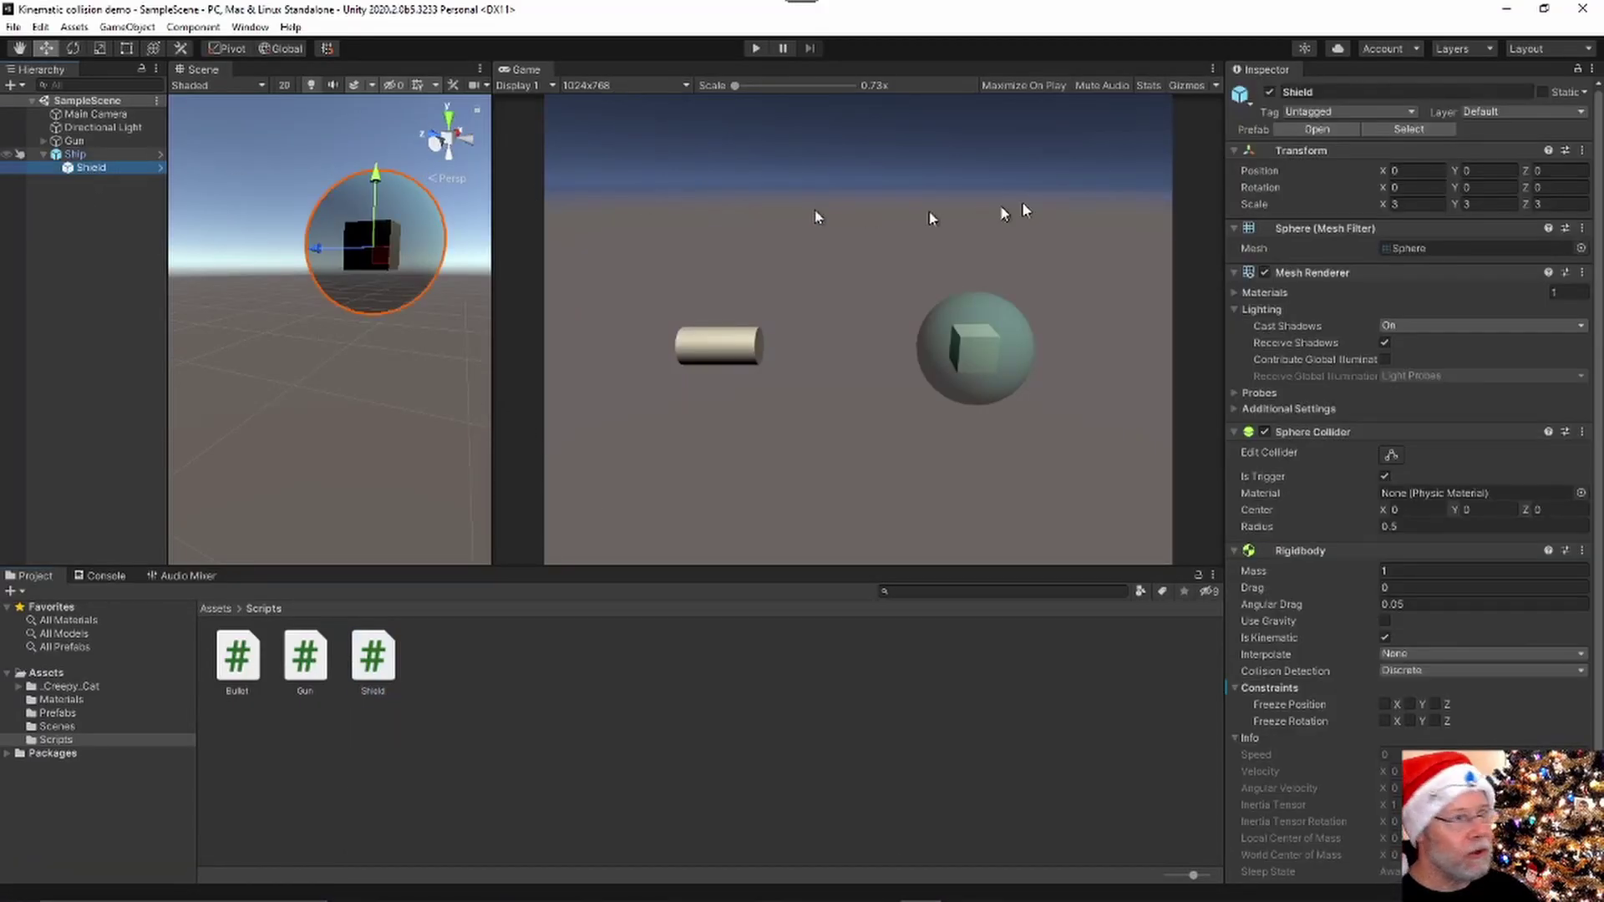
pyautogui.click(1271, 93)
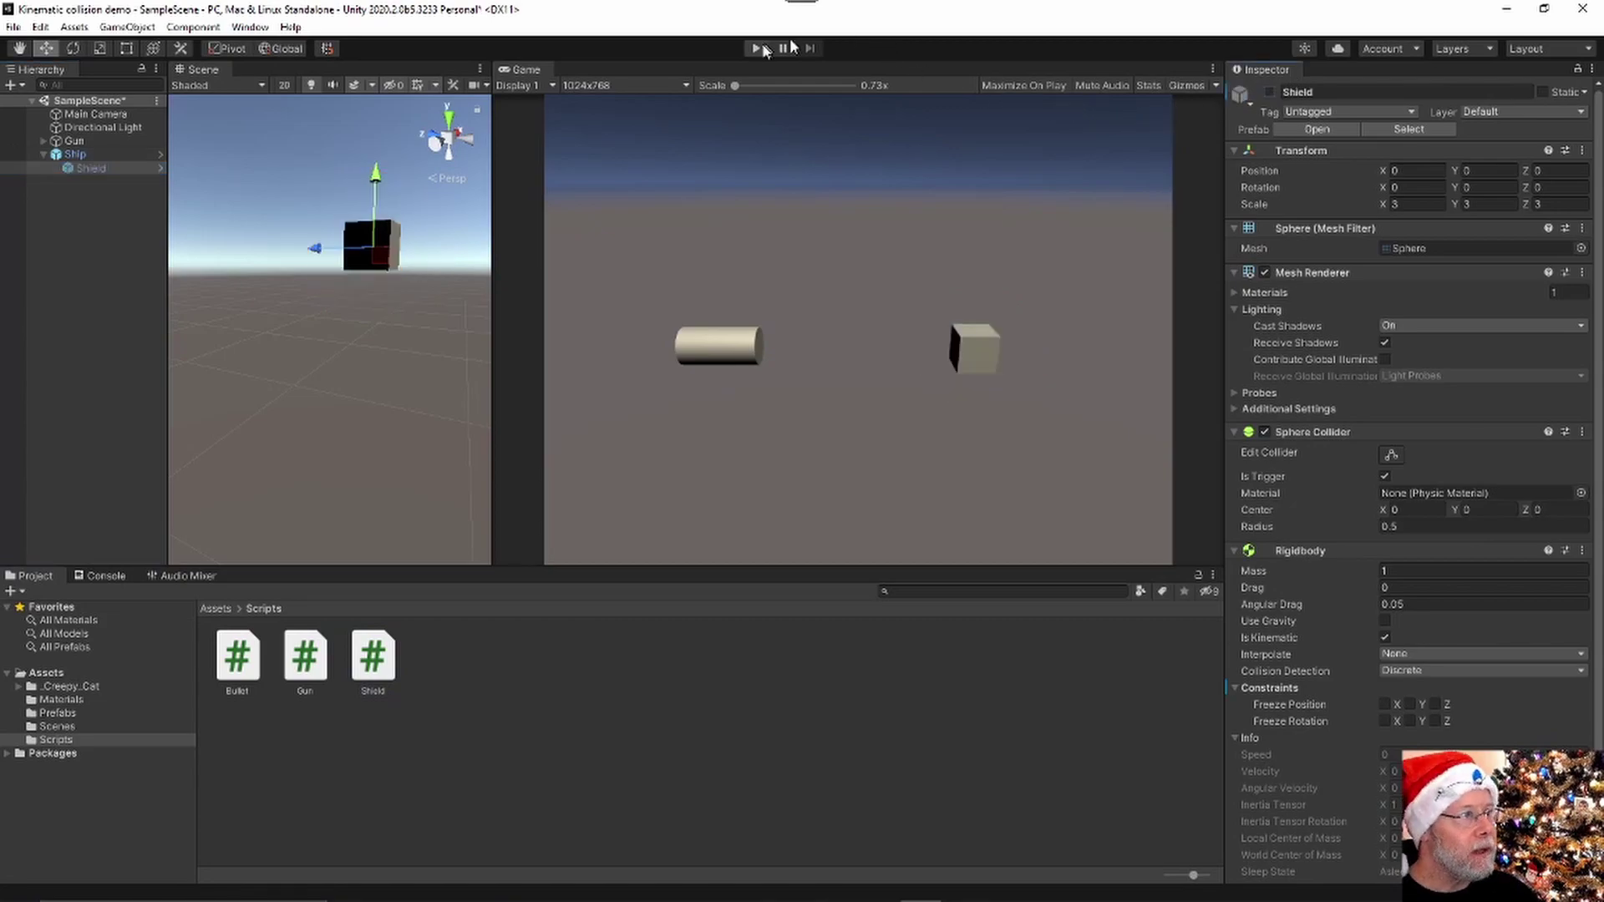
pyautogui.click(754, 47)
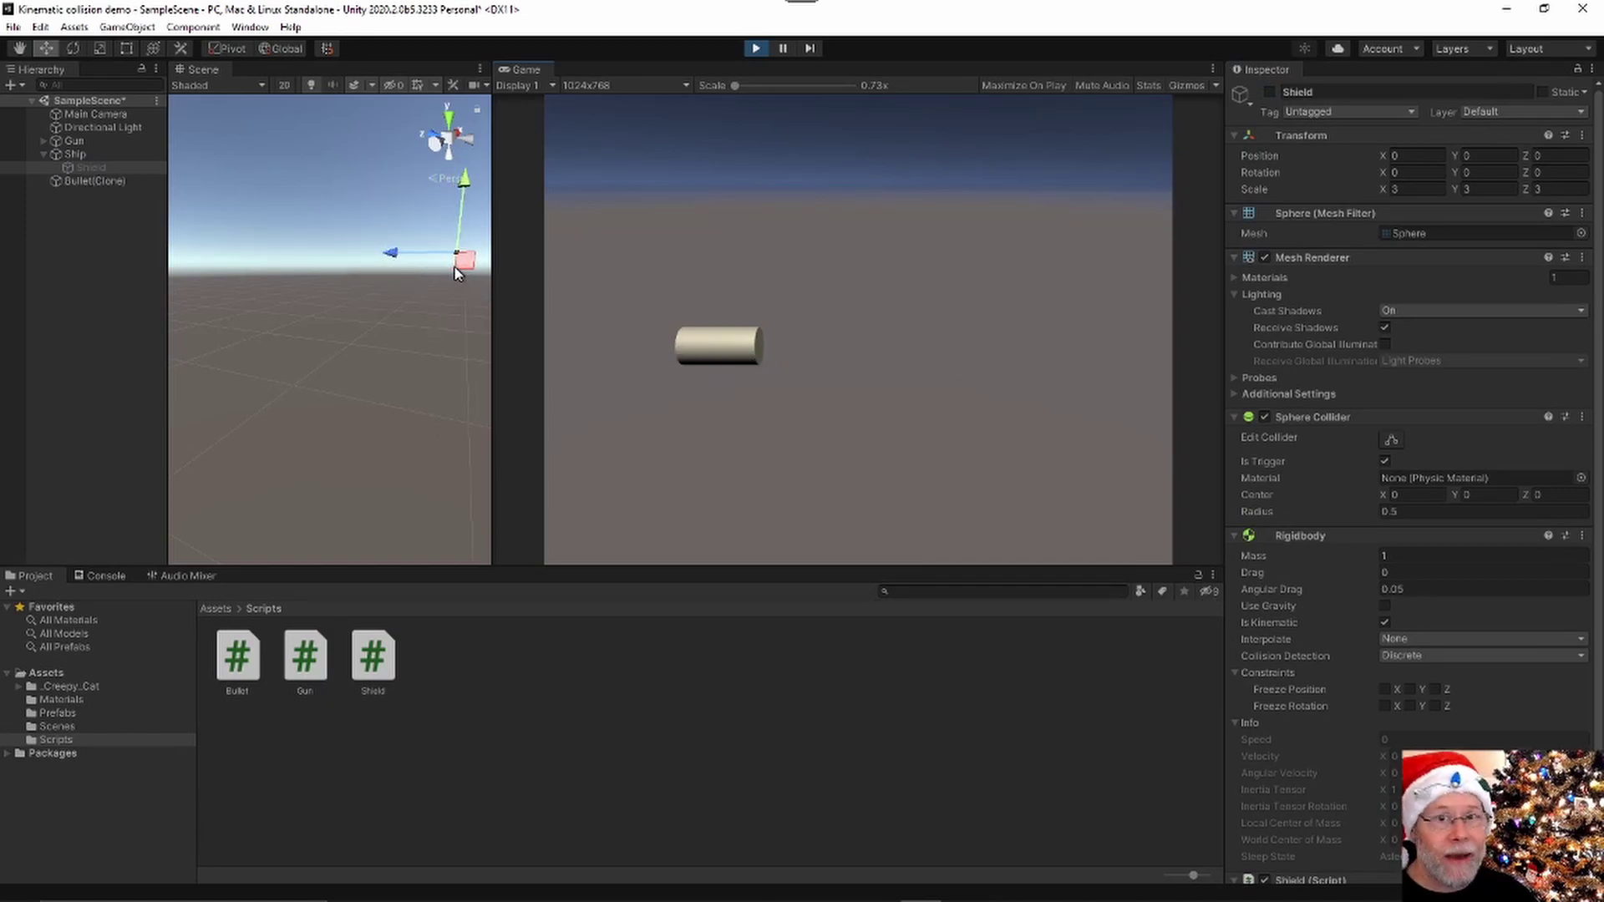
pyautogui.click(756, 47)
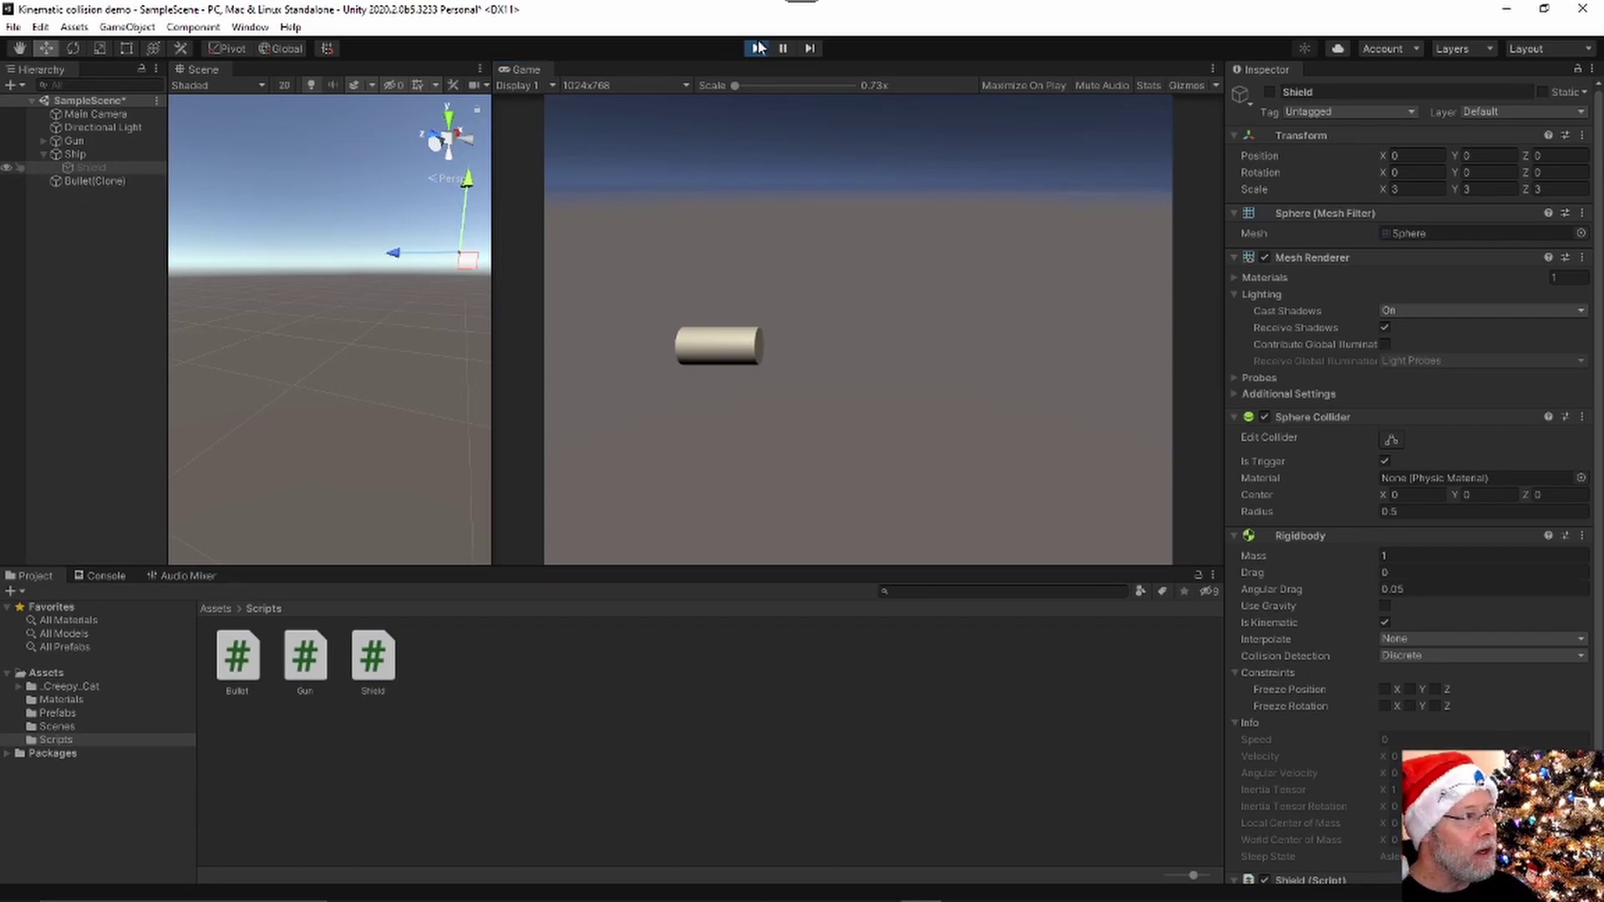
# Reactivate the Shield object under Ship and play the scene to test bullets against the shielded ship, then stop it
pyautogui.click(75, 153)
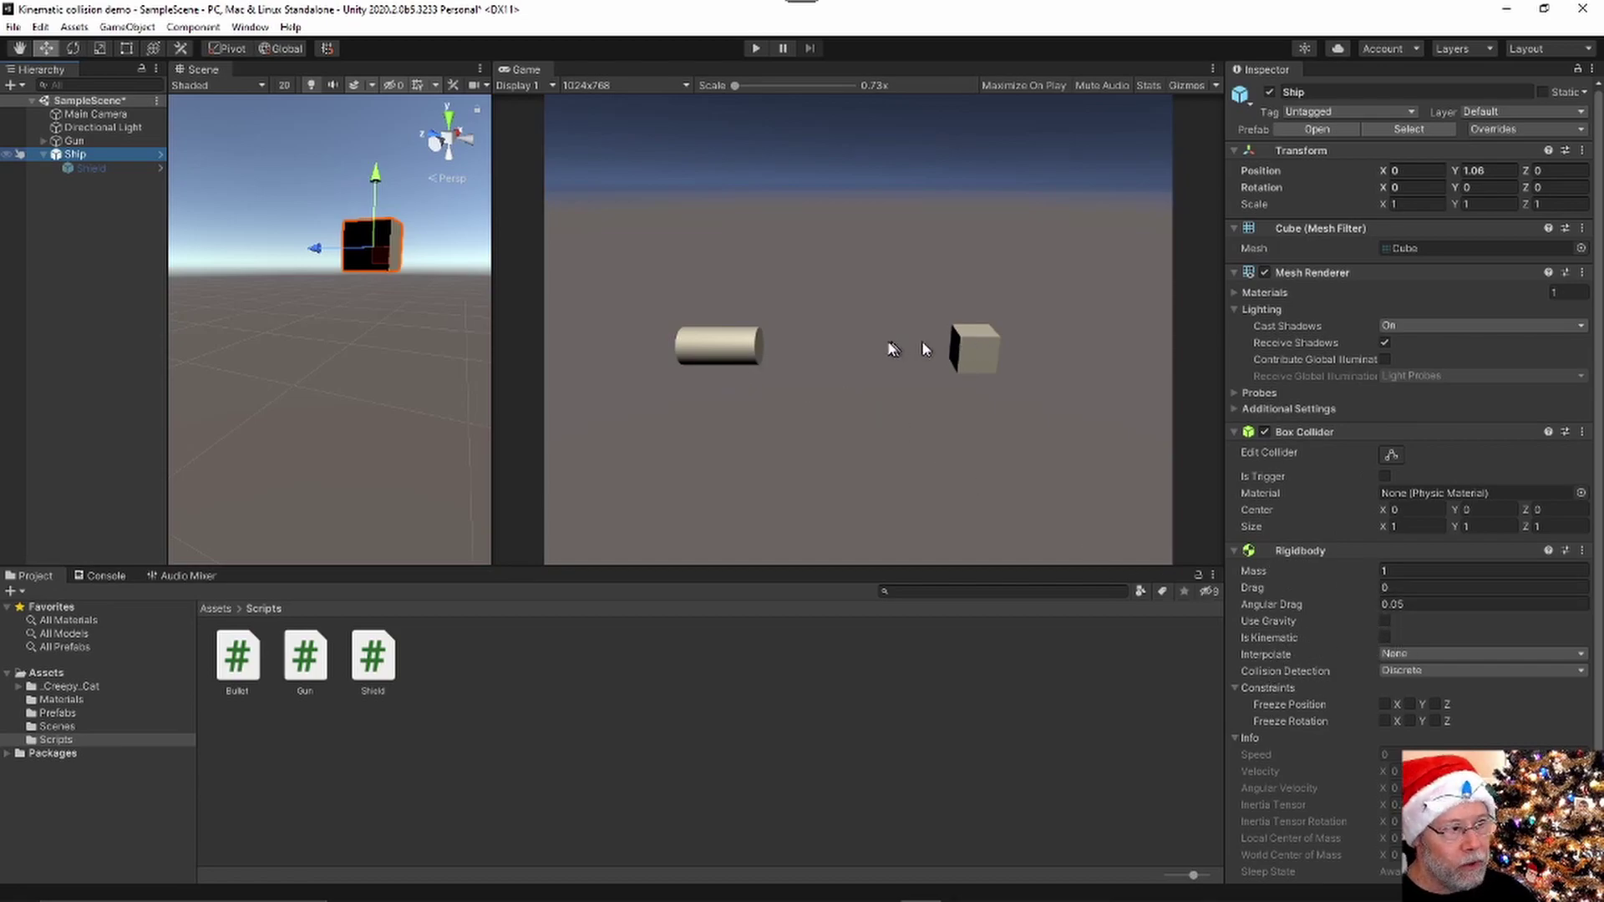
pyautogui.click(103, 167)
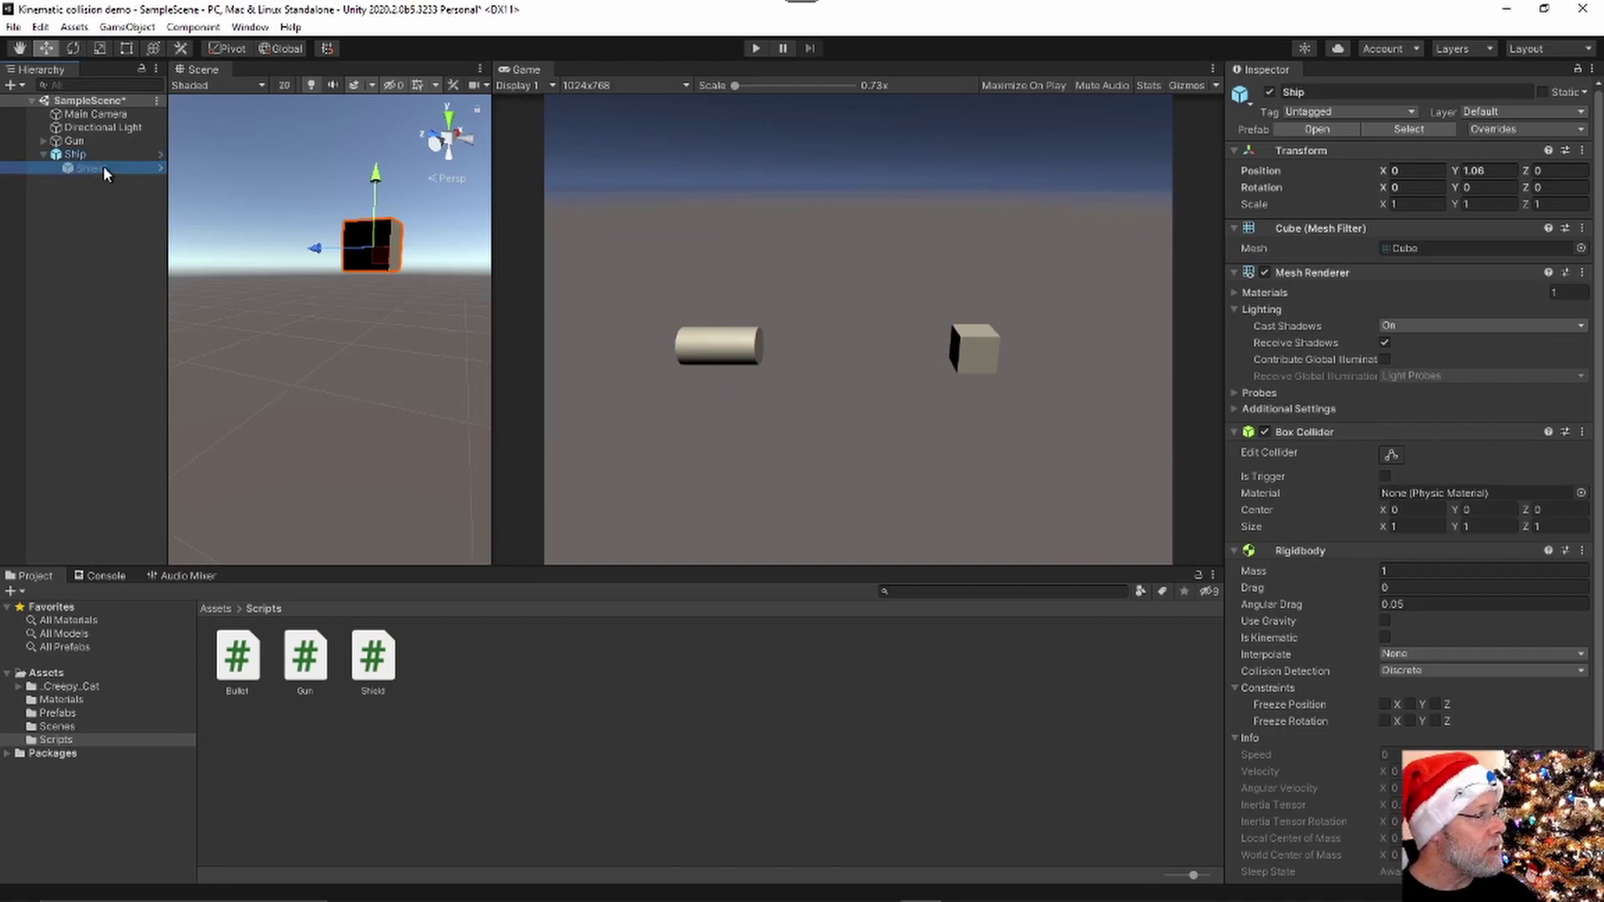
pyautogui.click(1269, 92)
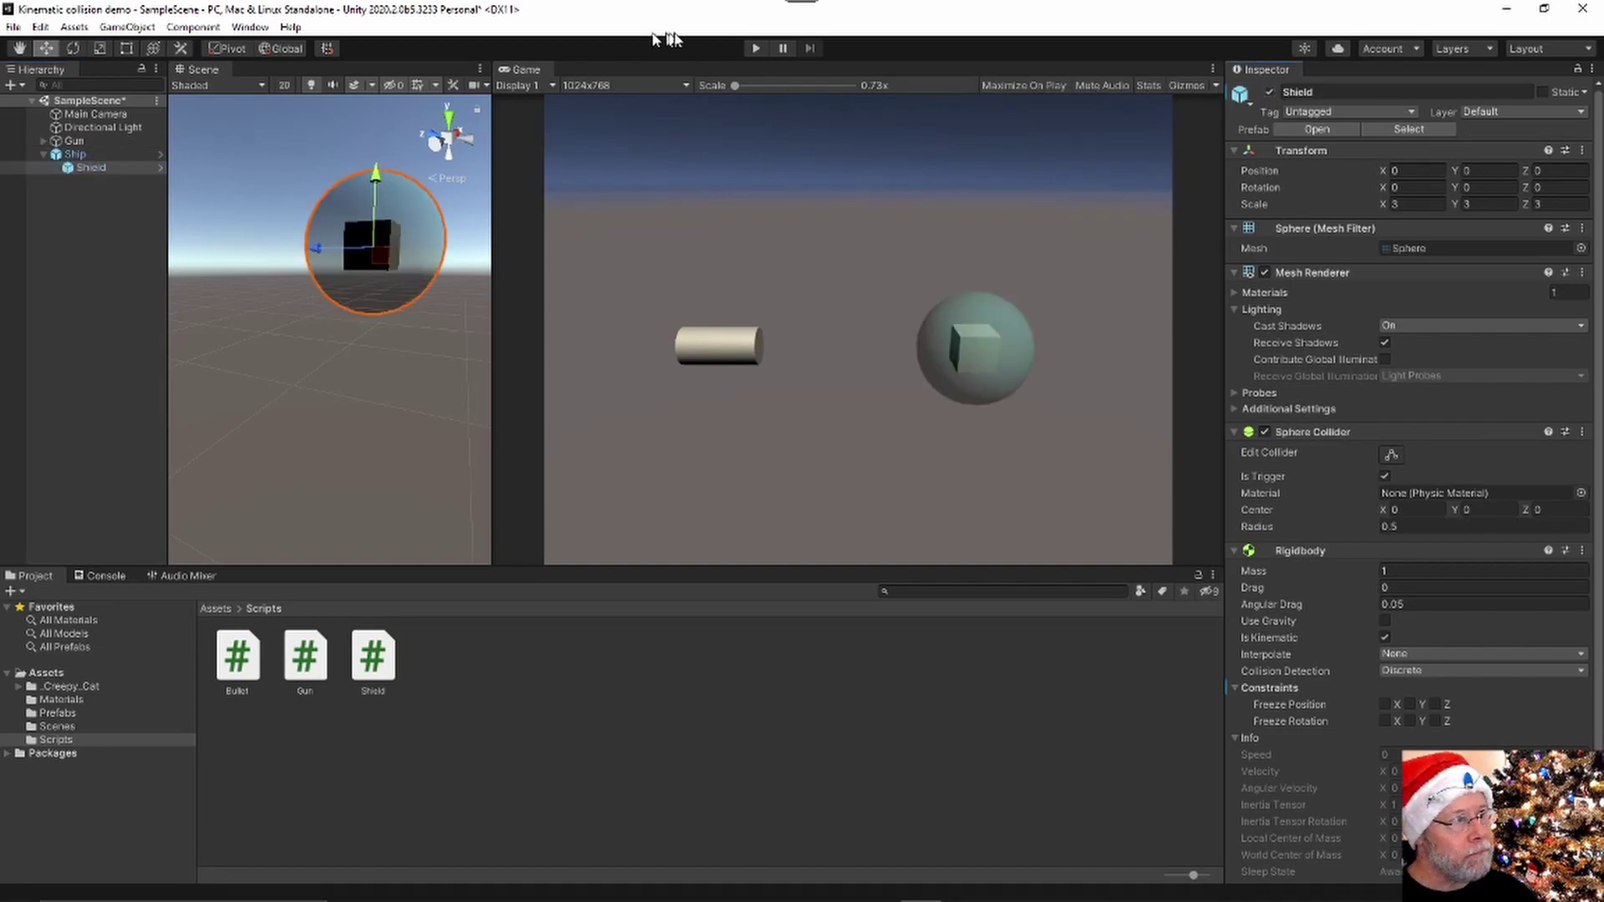
pyautogui.click(756, 48)
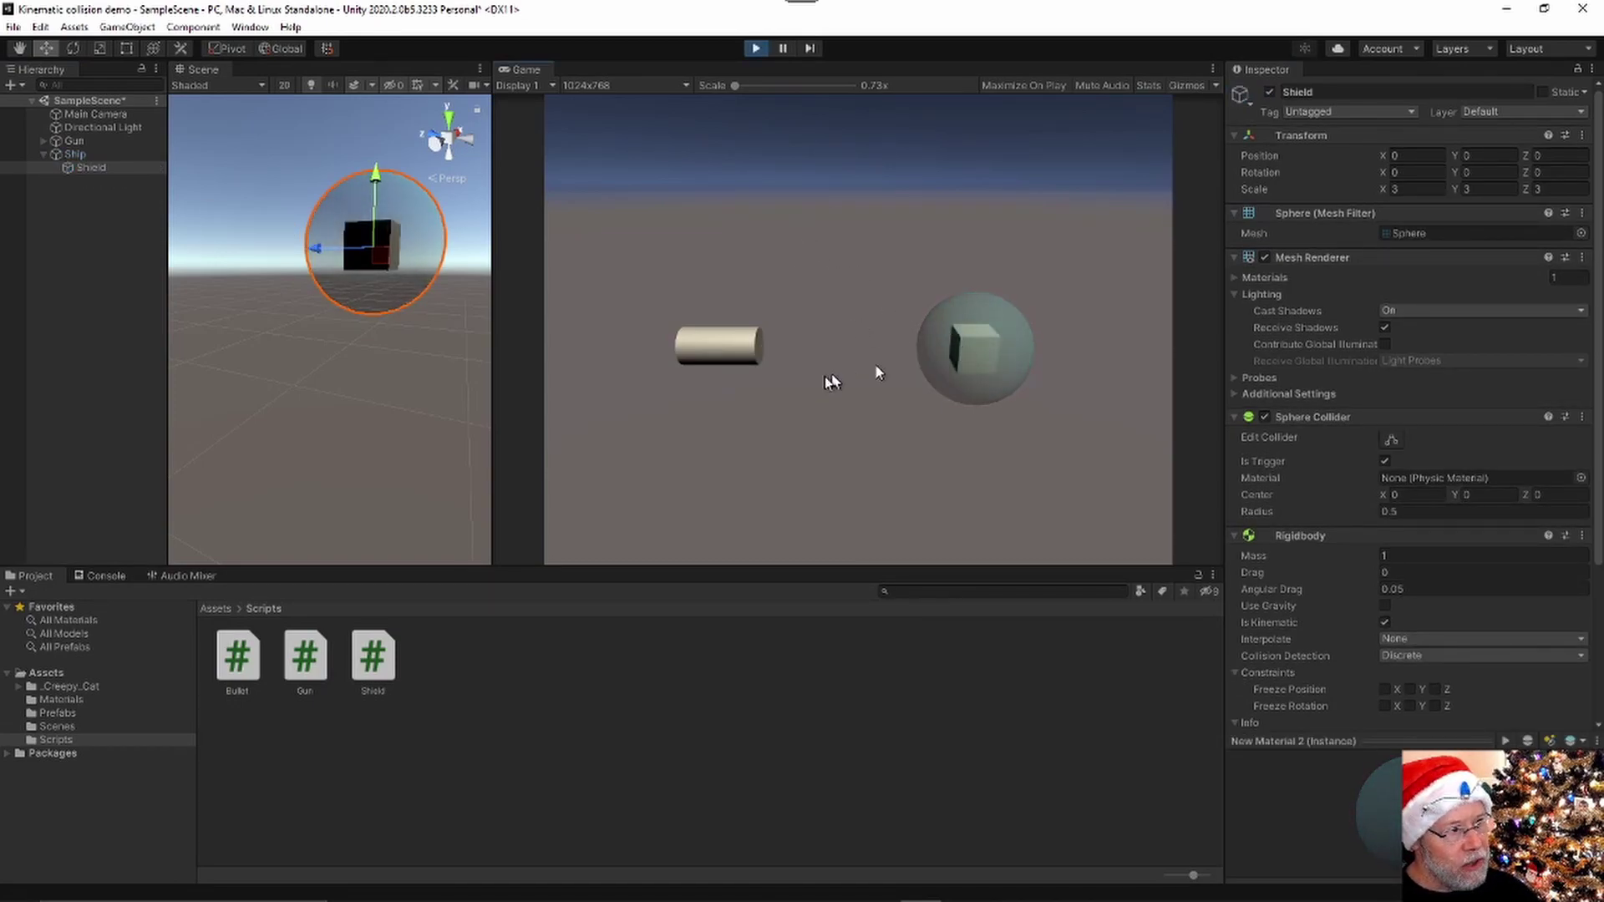
pyautogui.click(1031, 340)
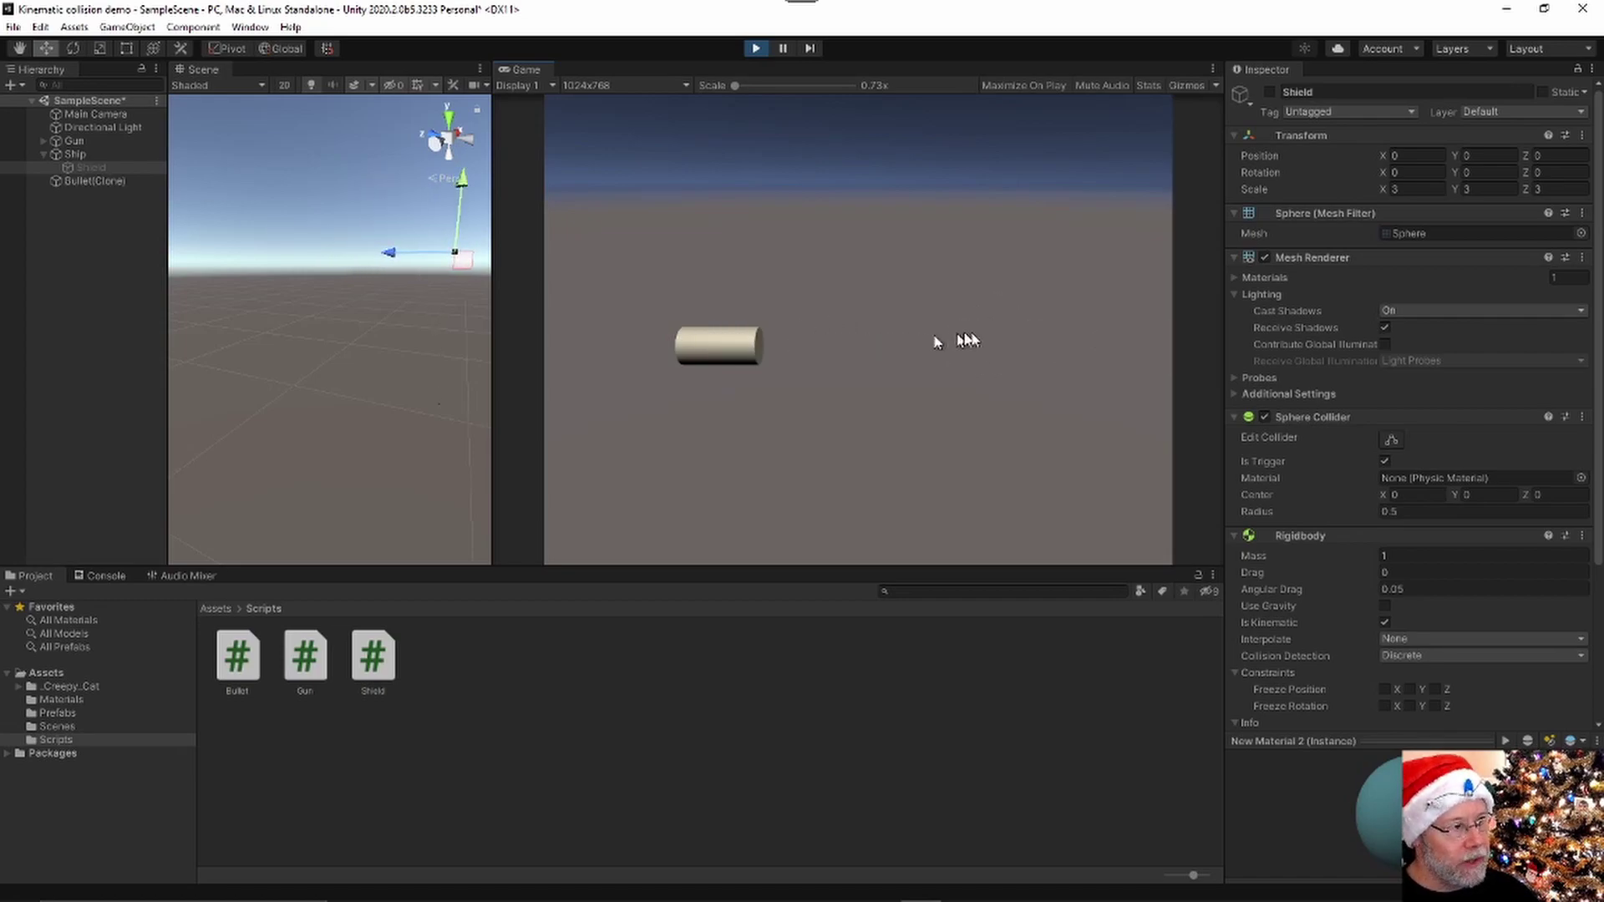
pyautogui.click(753, 49)
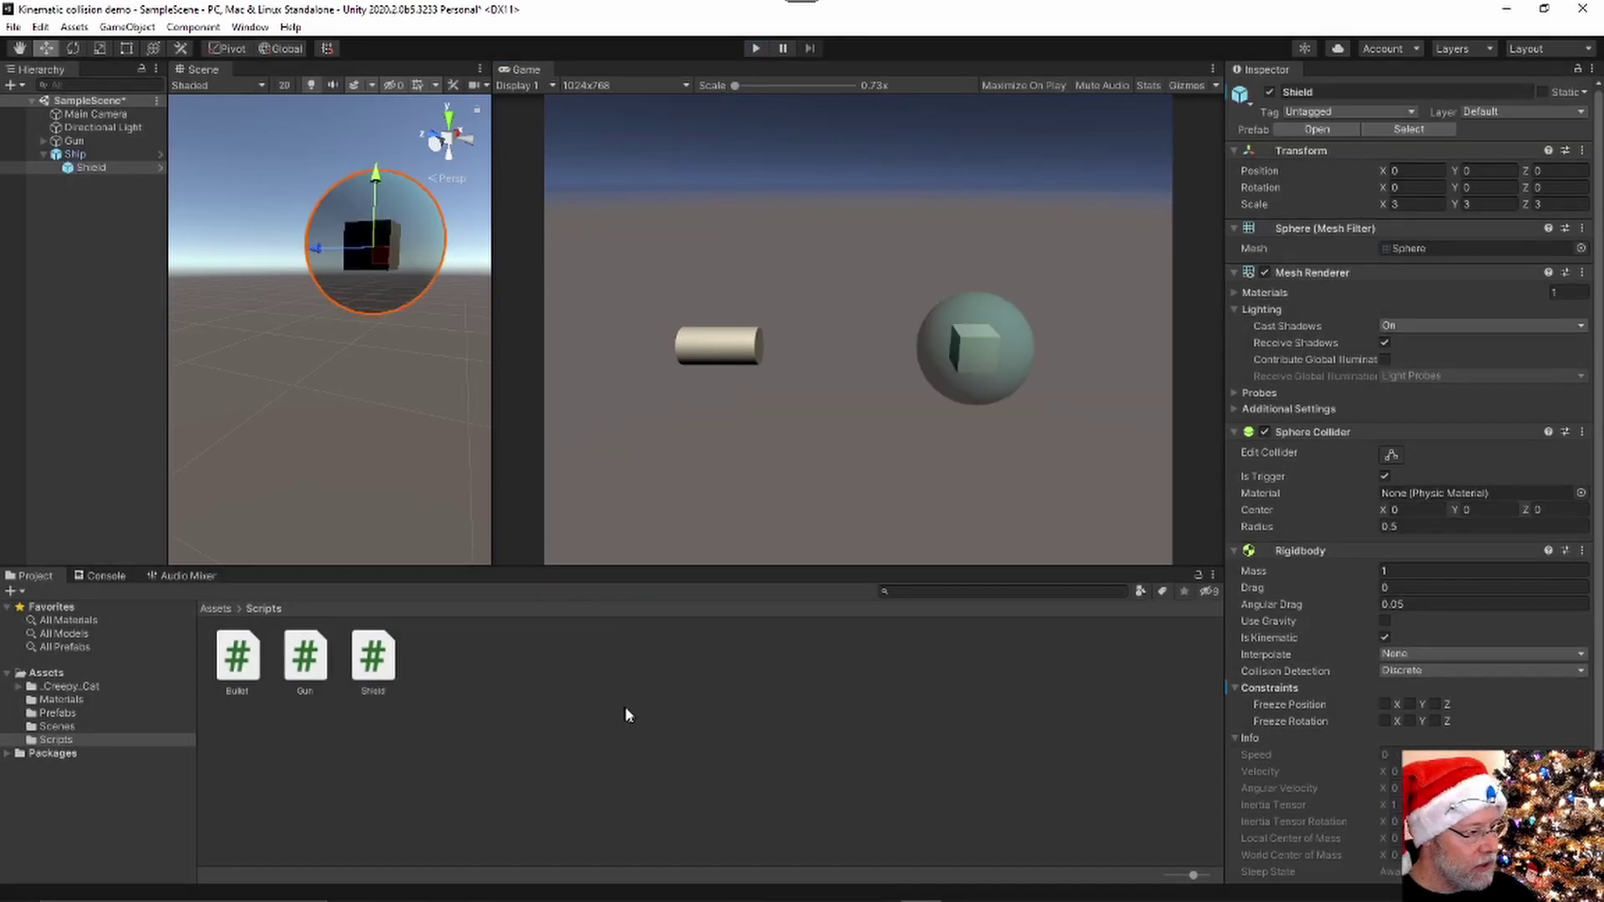
# Switch to Visual Studio to examine the Shield script's bullet hit handling
pyautogui.click(757, 885)
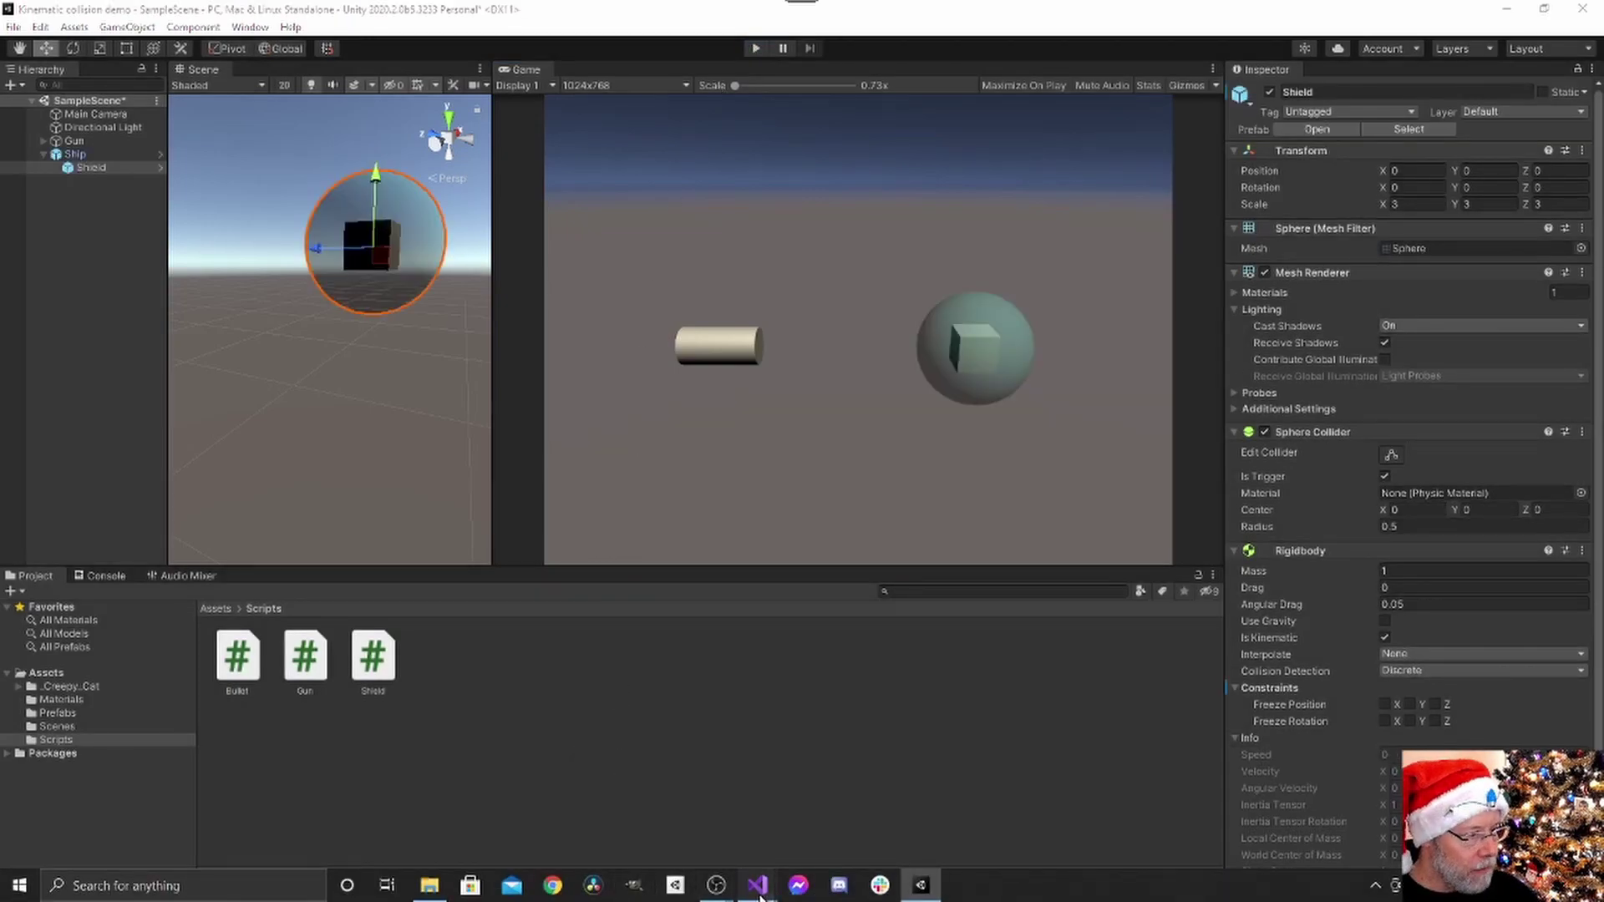
pyautogui.click(844, 815)
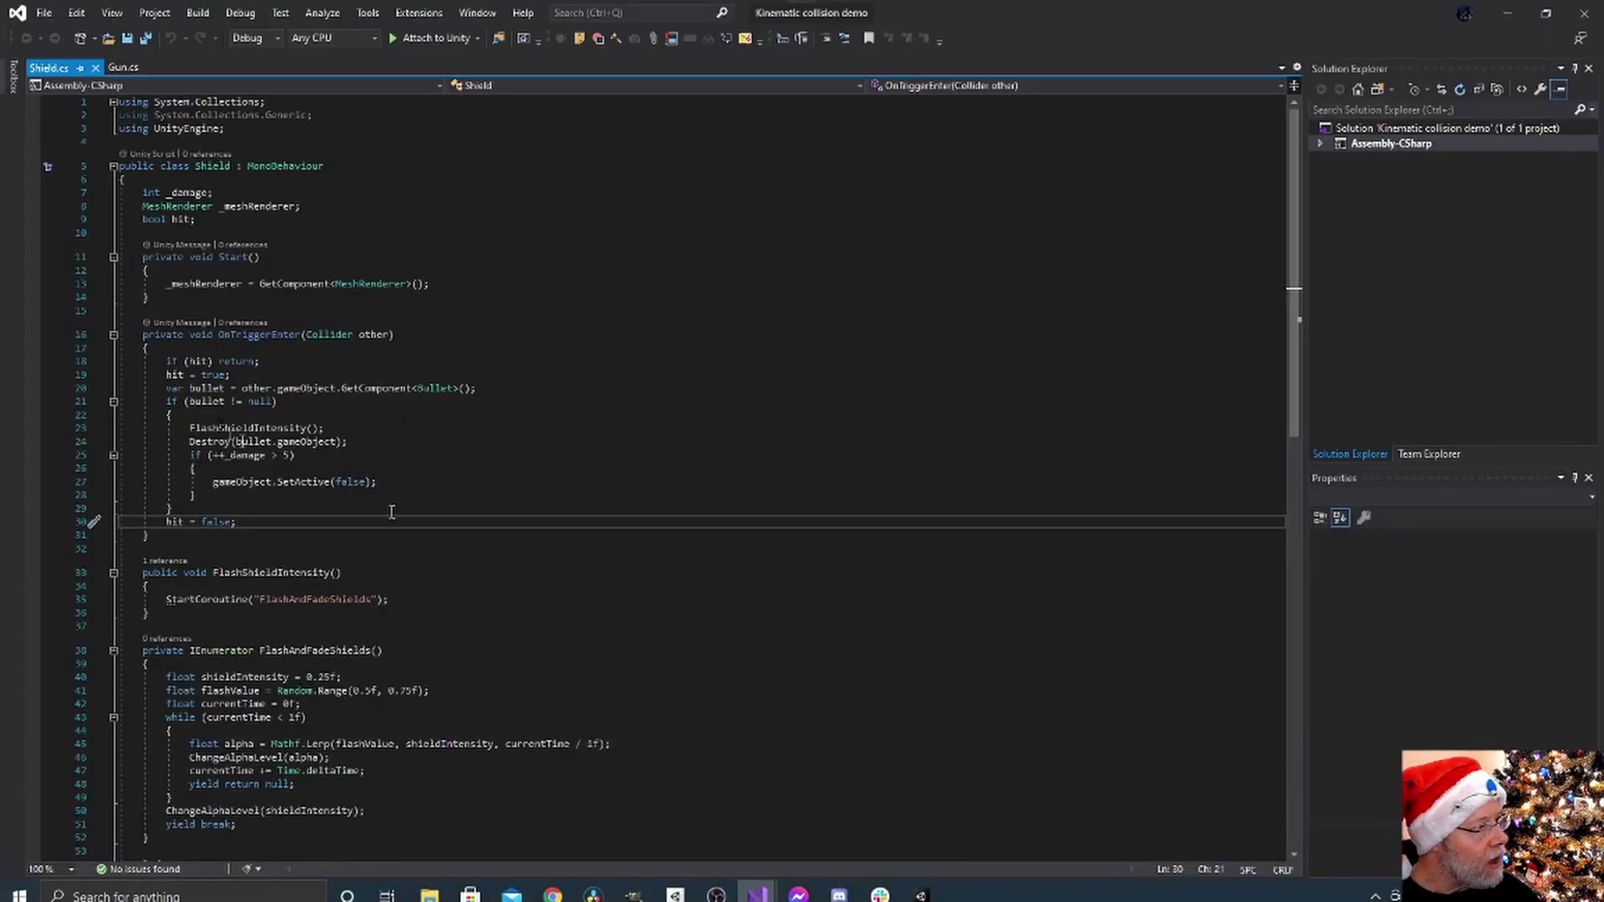